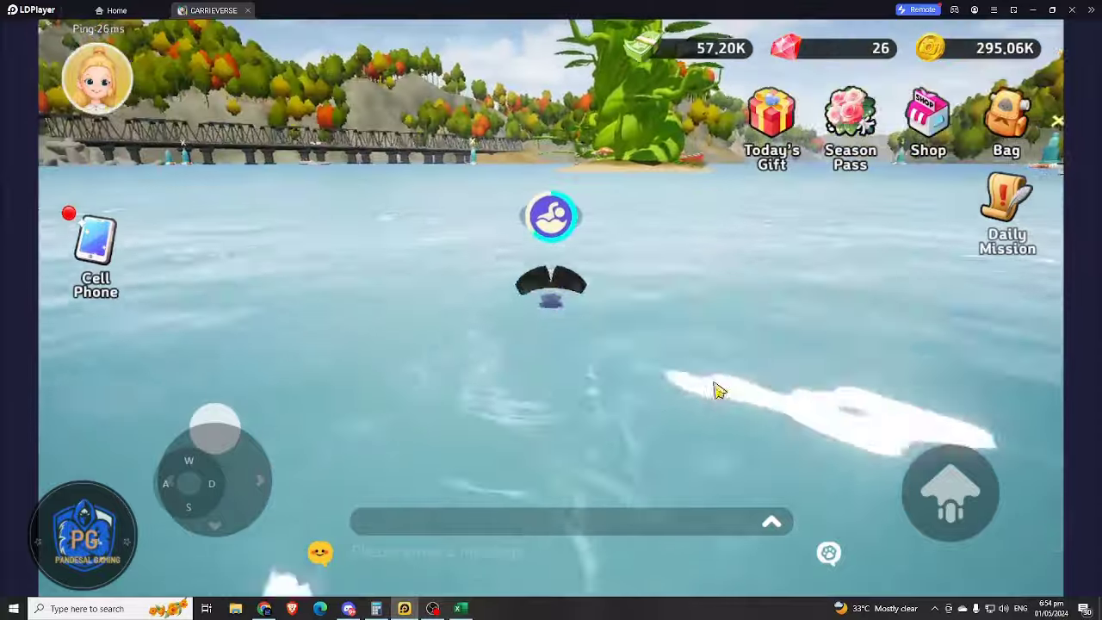
# - Swim the character to the giant beanstalk island and stand on its sandy shore facing the water
pyautogui.press('w')
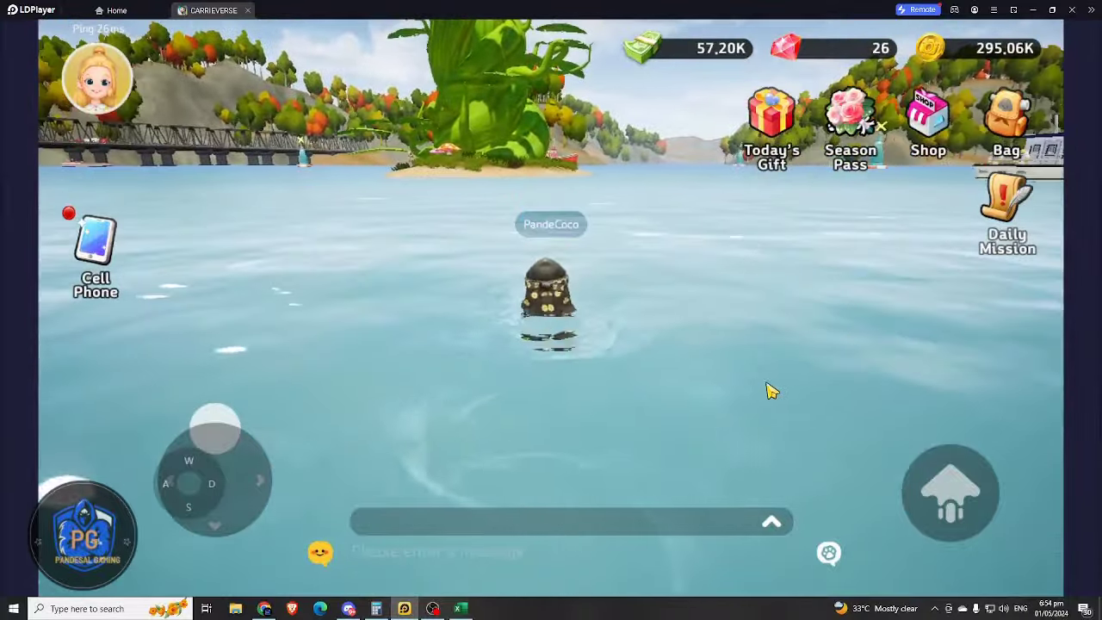
pyautogui.press('w')
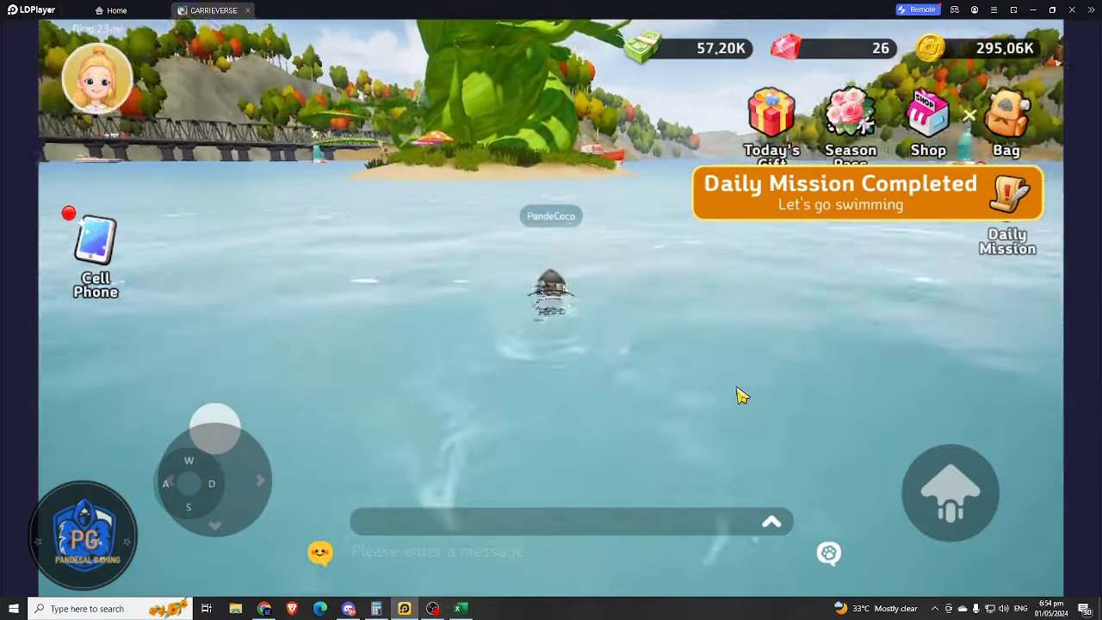
pyautogui.press('w')
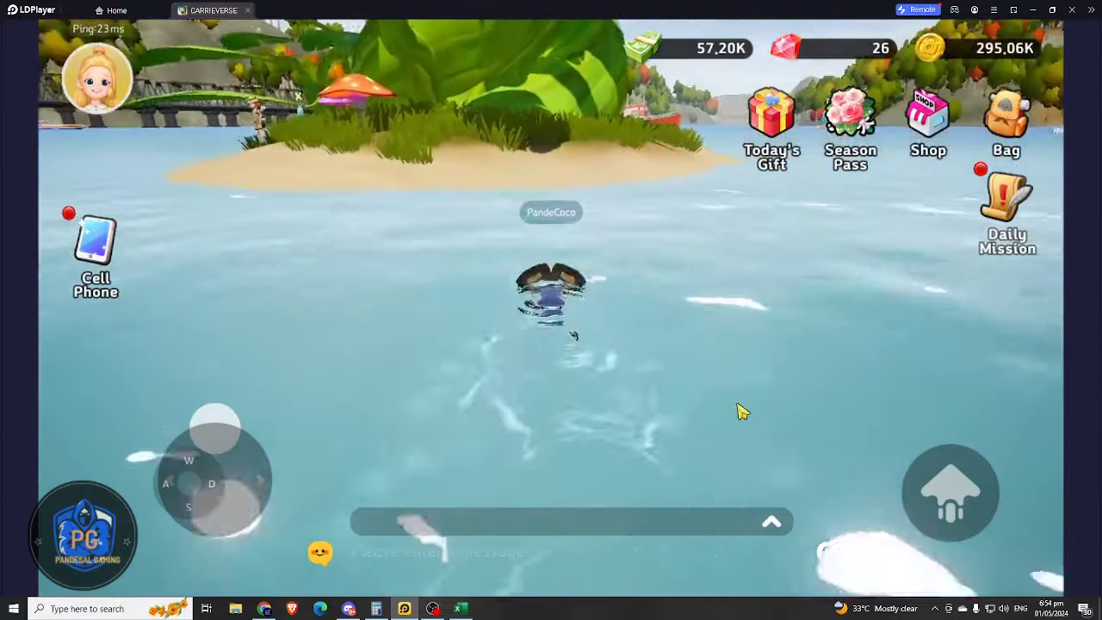
pyautogui.press('s')
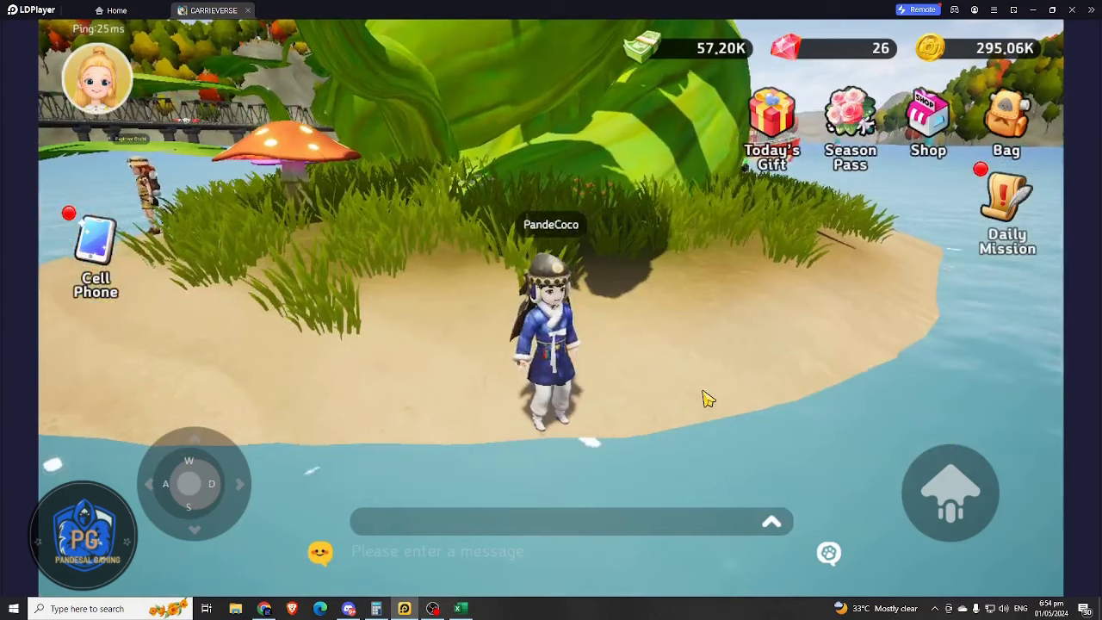
pyautogui.press('a')
pyautogui.press('w')
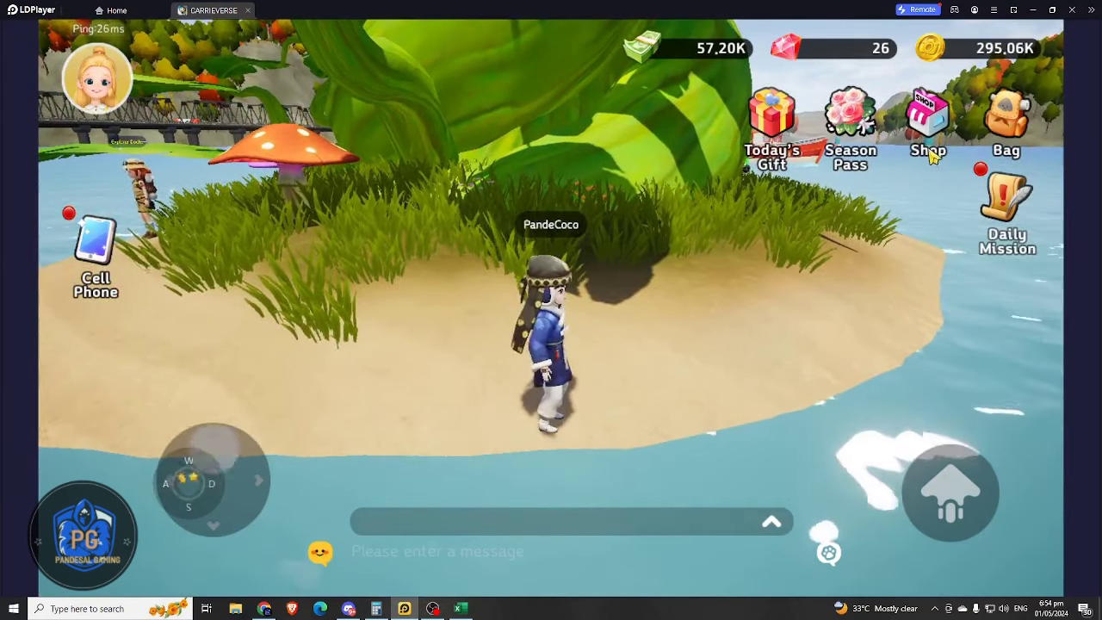
pyautogui.press('s')
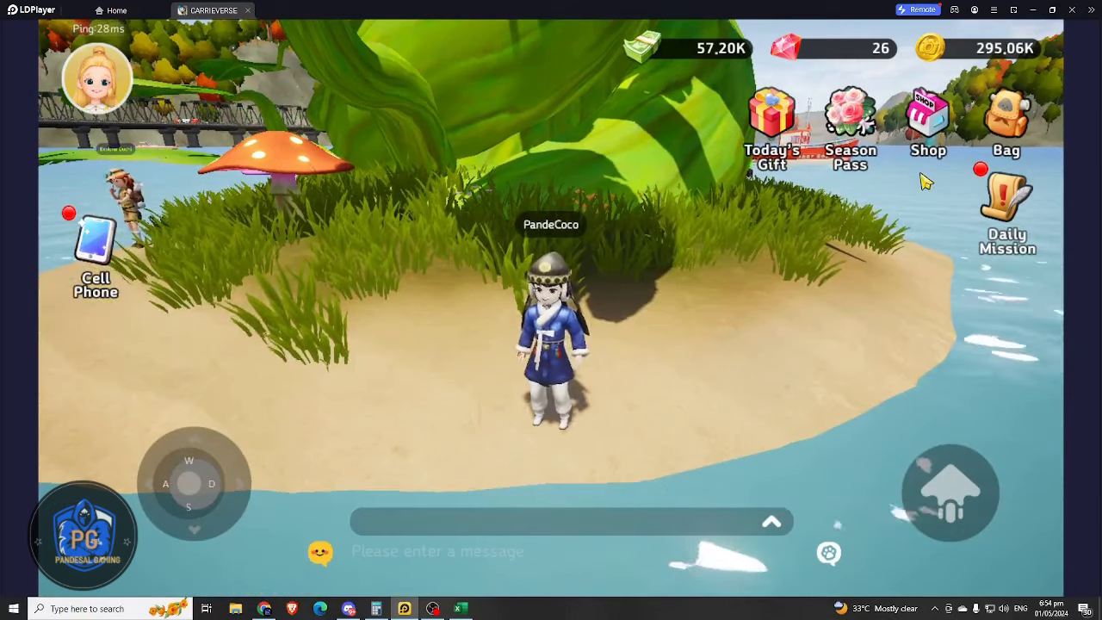
# - Equip the Apple Fishing Rod from the fishing rods in the character's bag
pyautogui.click(1010, 127)
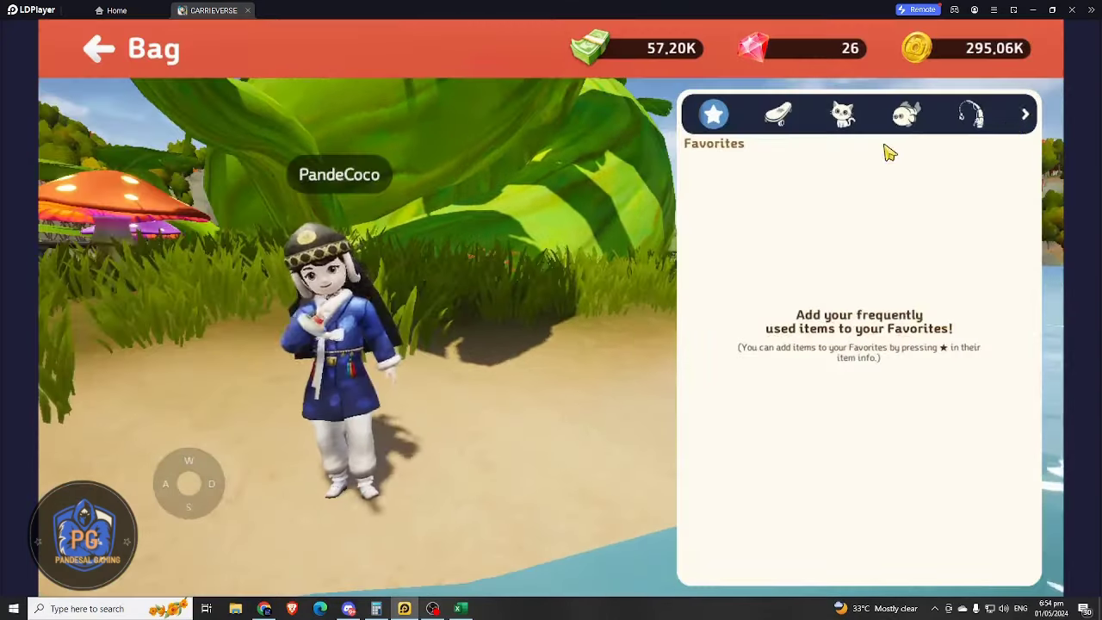
pyautogui.click(971, 115)
pyautogui.click(727, 430)
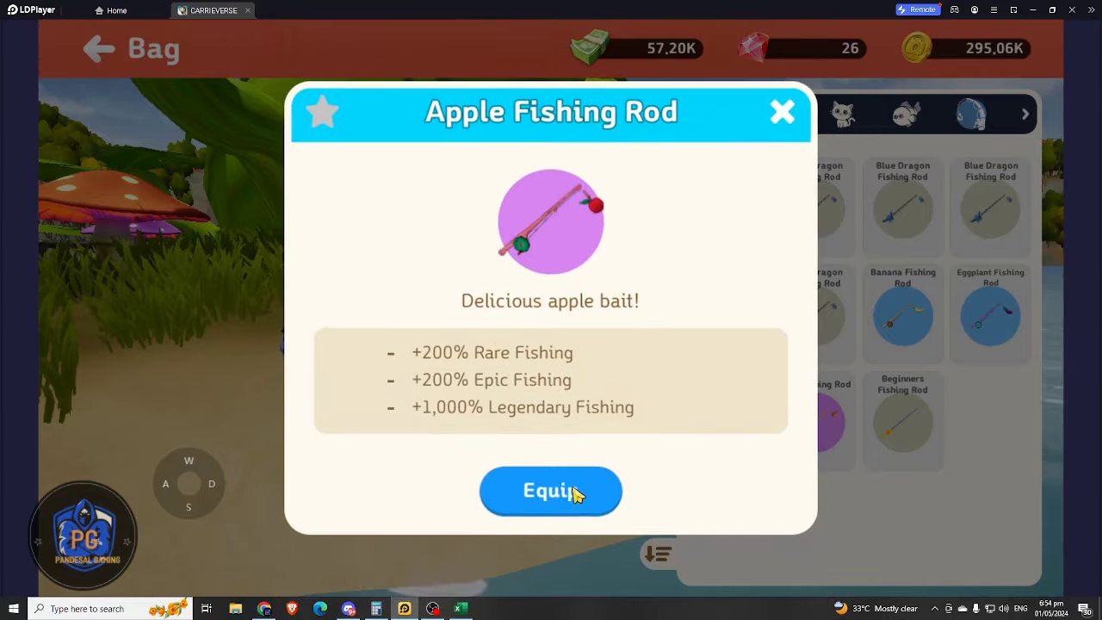
pyautogui.click(571, 492)
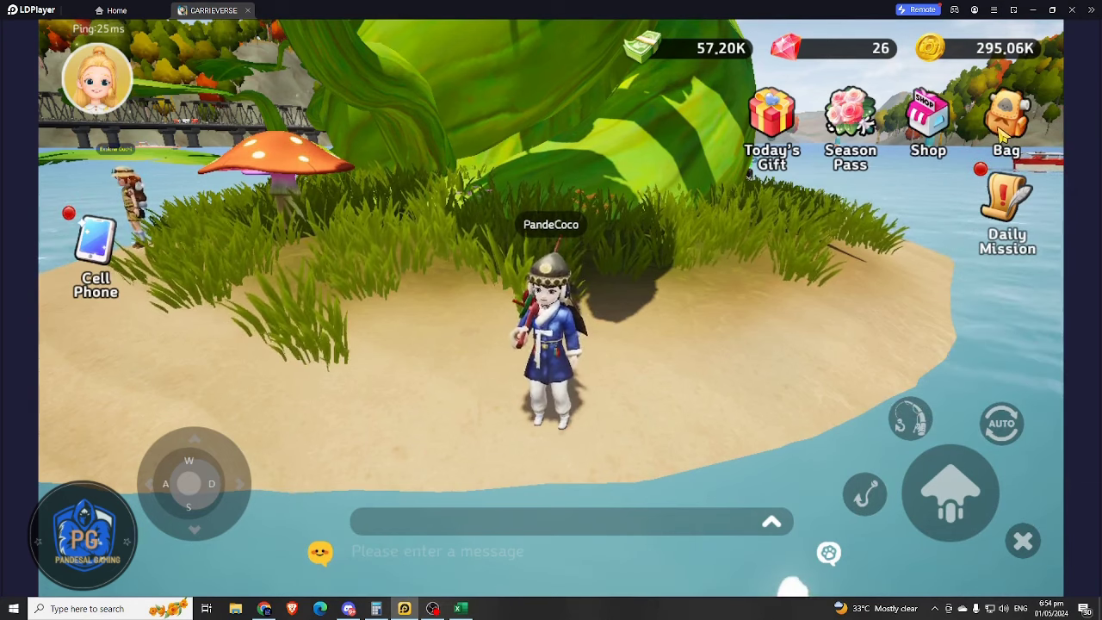
# - Equip the Rare Crustacean as bait for the fishing rod
pyautogui.click(866, 499)
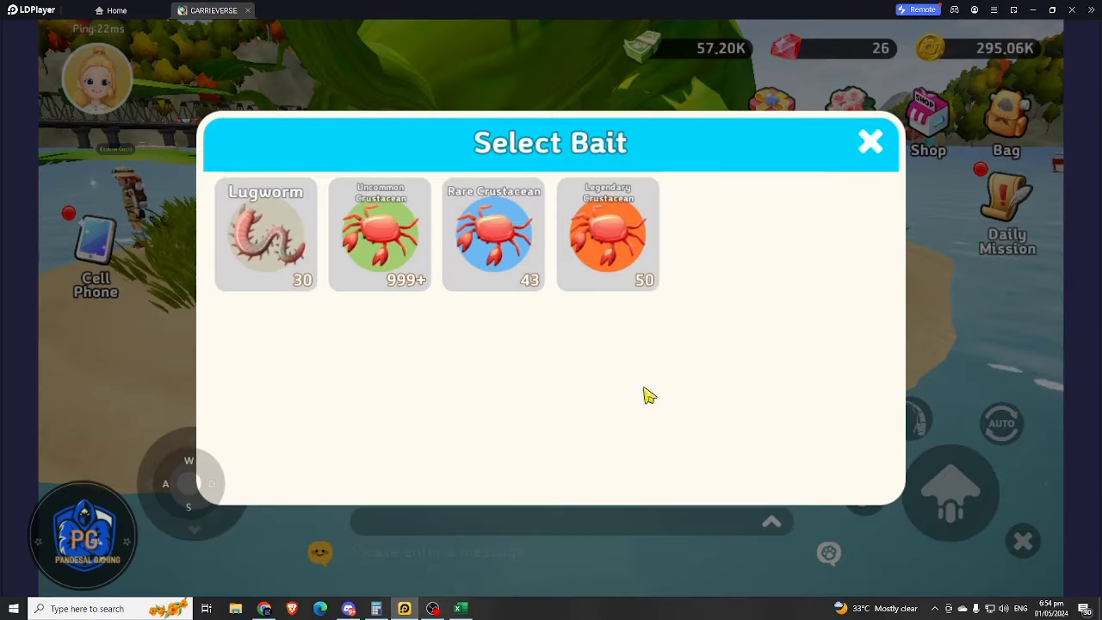
pyautogui.click(497, 251)
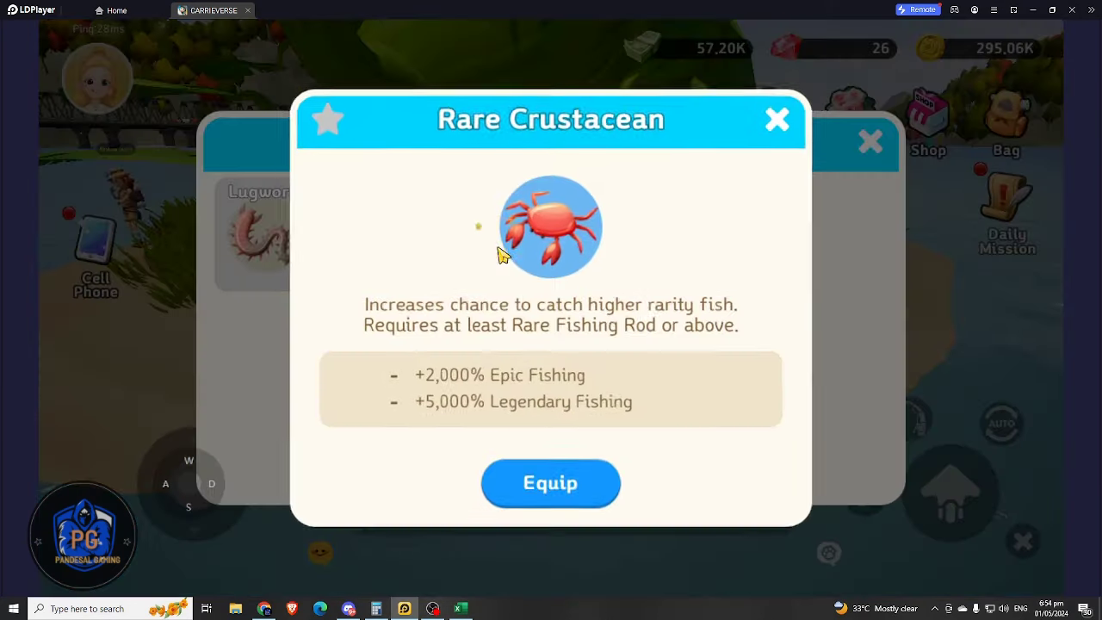
pyautogui.click(562, 495)
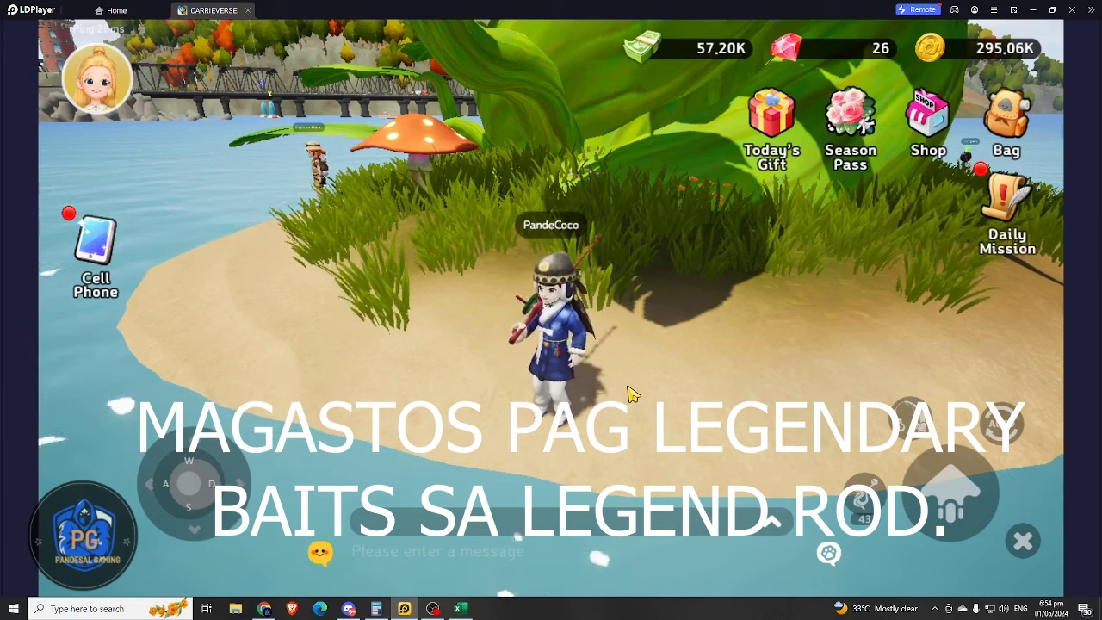
# - Start auto fishing at the shore and open its catch list
pyautogui.click(997, 434)
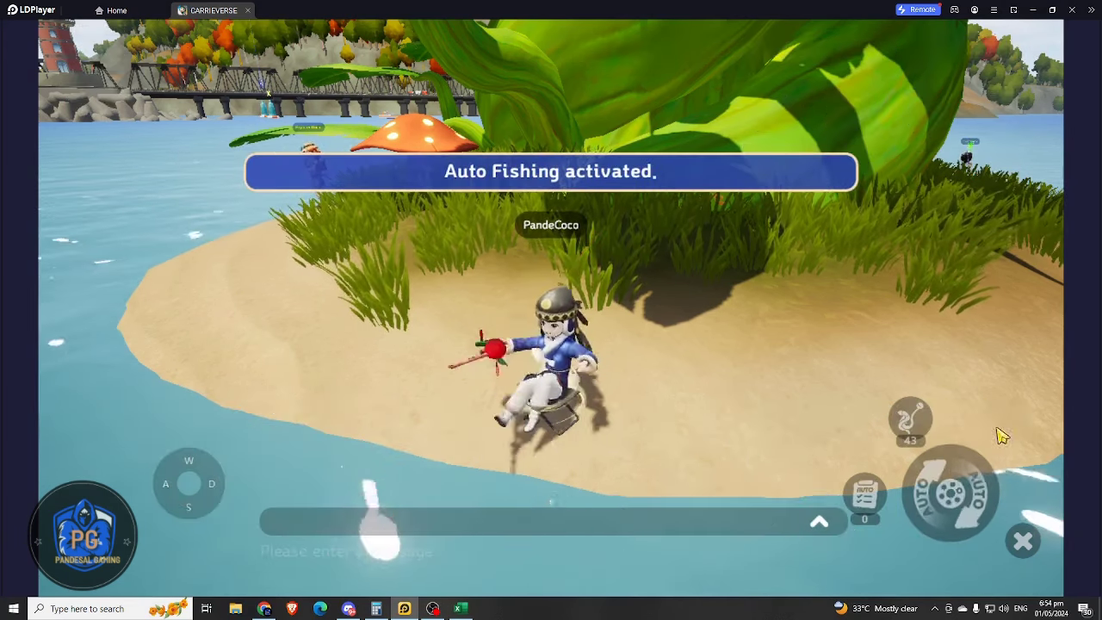
pyautogui.click(864, 499)
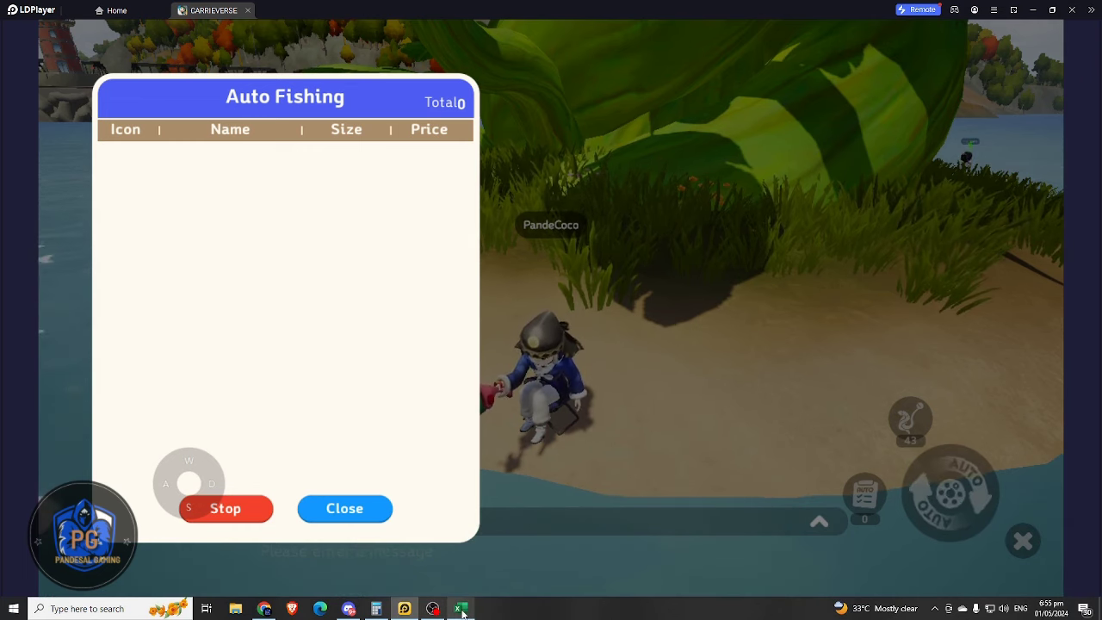
# - Switch to the CARRIEVERSE COMPUTATION workbook in Excel and examine the Epic and Legend Rod monthly earnings, new-account investment and days before ROI
pyautogui.moveTo(462, 612)
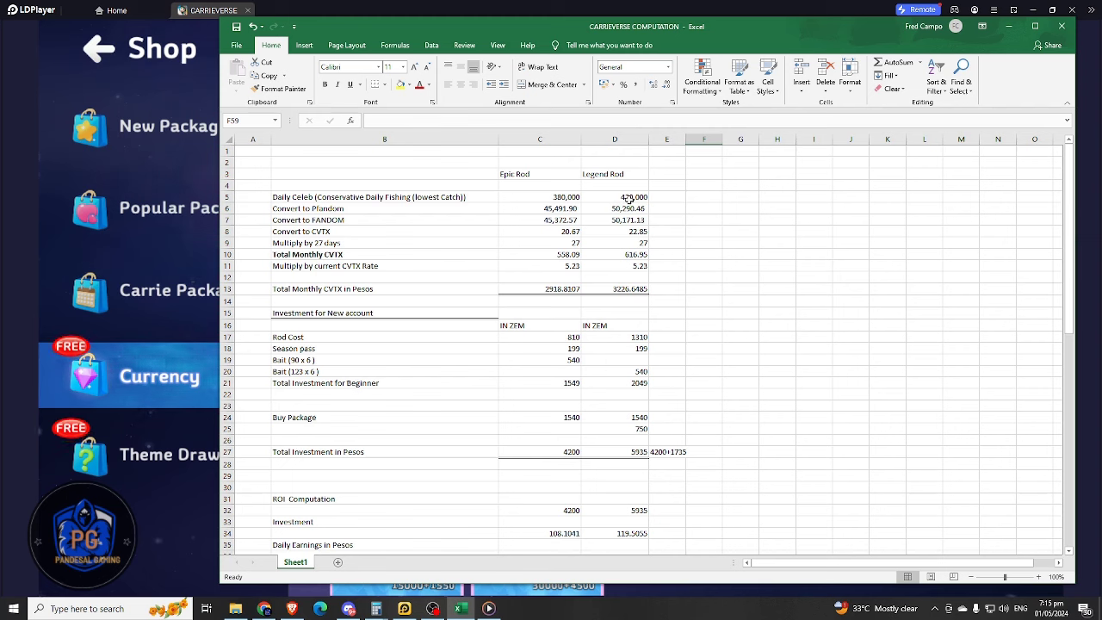
pyautogui.click(561, 268)
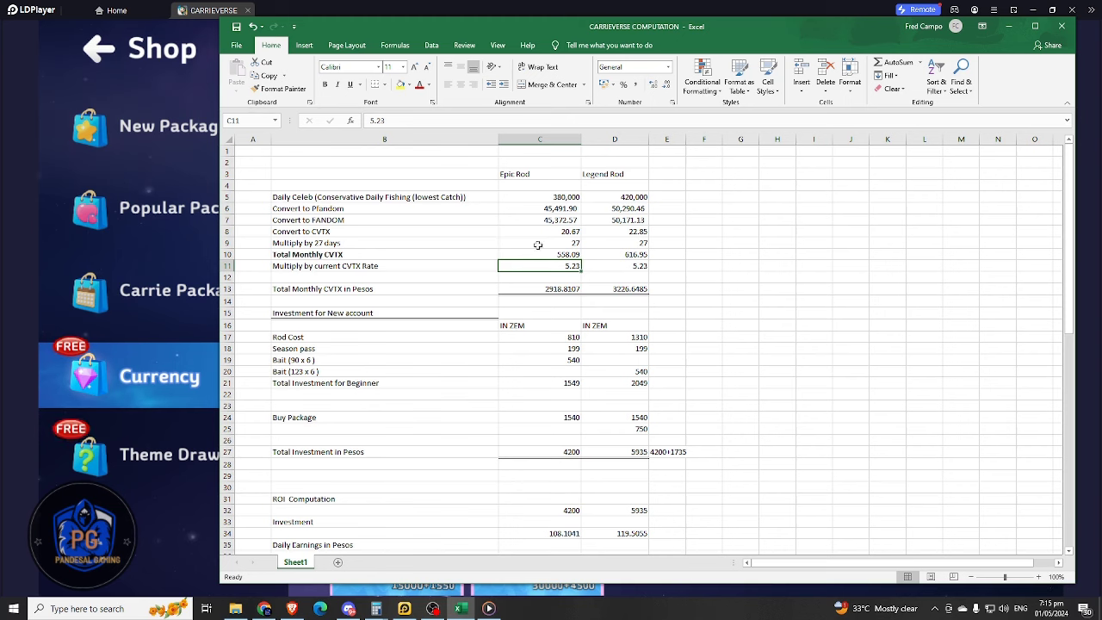
pyautogui.click(560, 290)
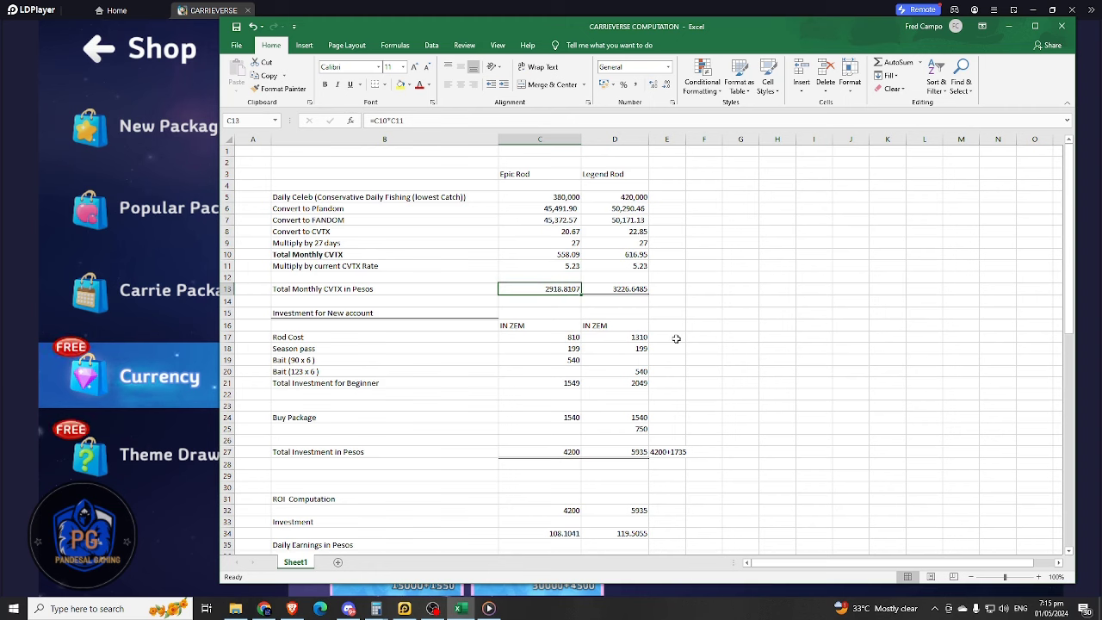
pyautogui.click(631, 291)
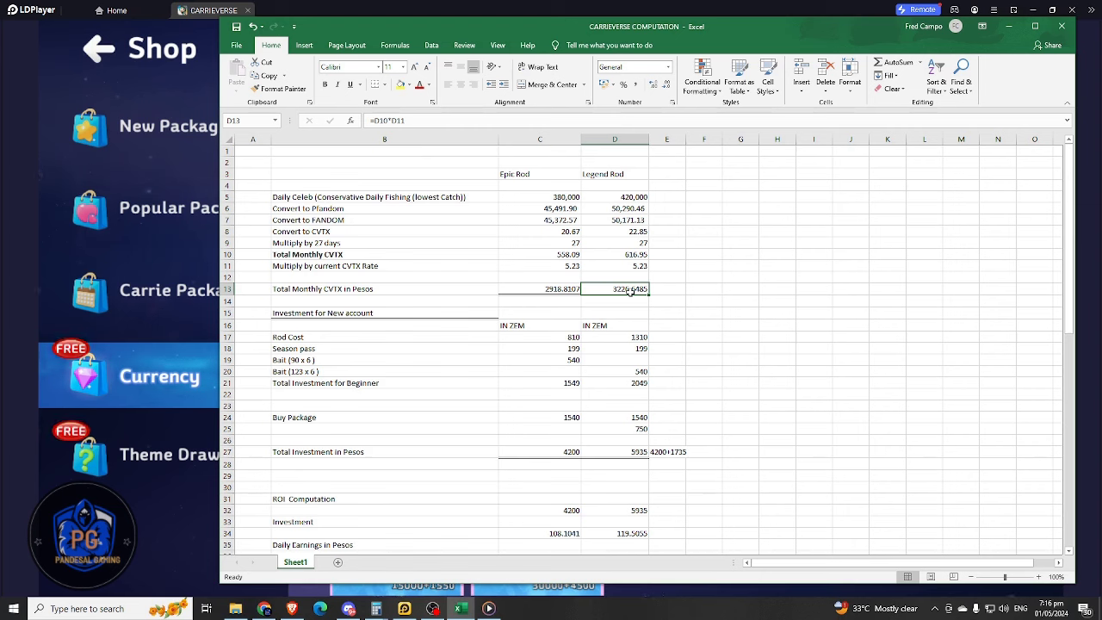
pyautogui.scroll(-2, 569, 405)
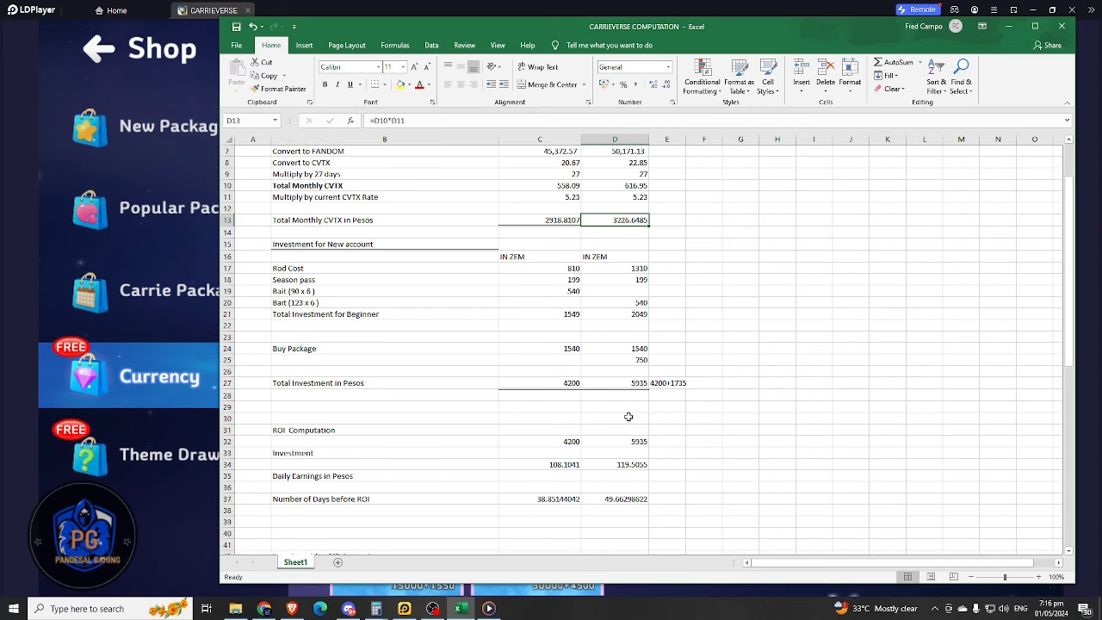
pyautogui.click(569, 383)
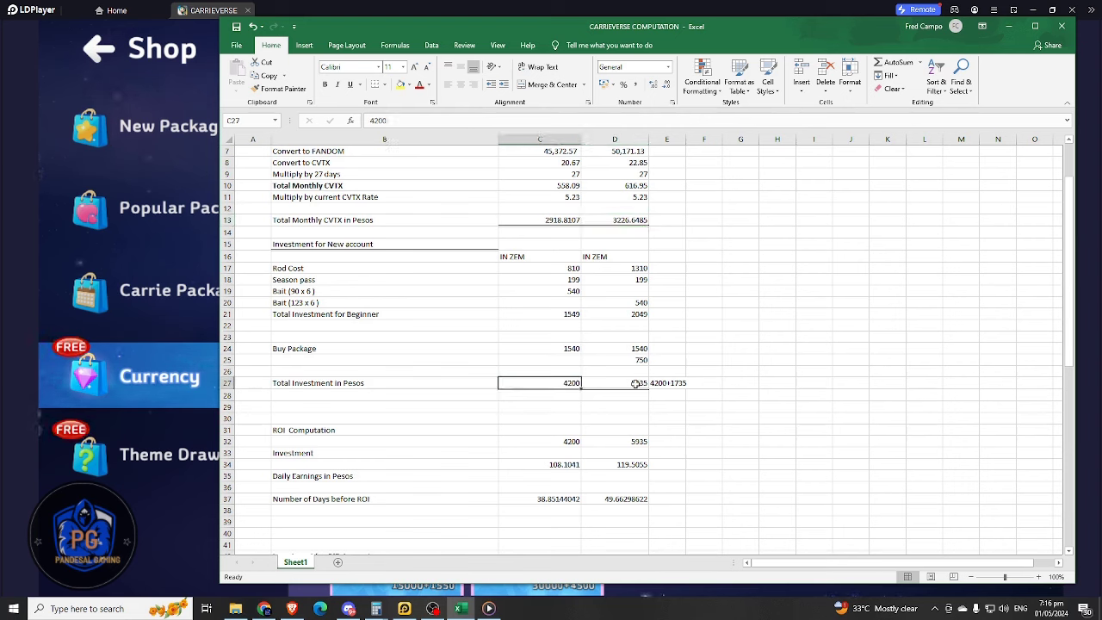
pyautogui.scroll(2, 705, 391)
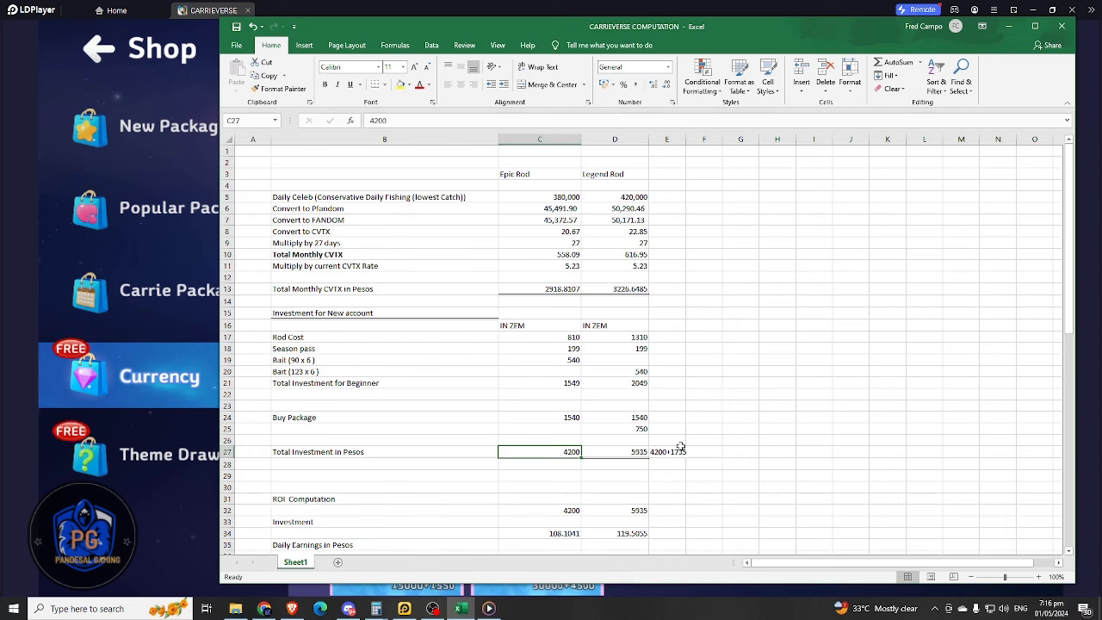
pyautogui.click(637, 452)
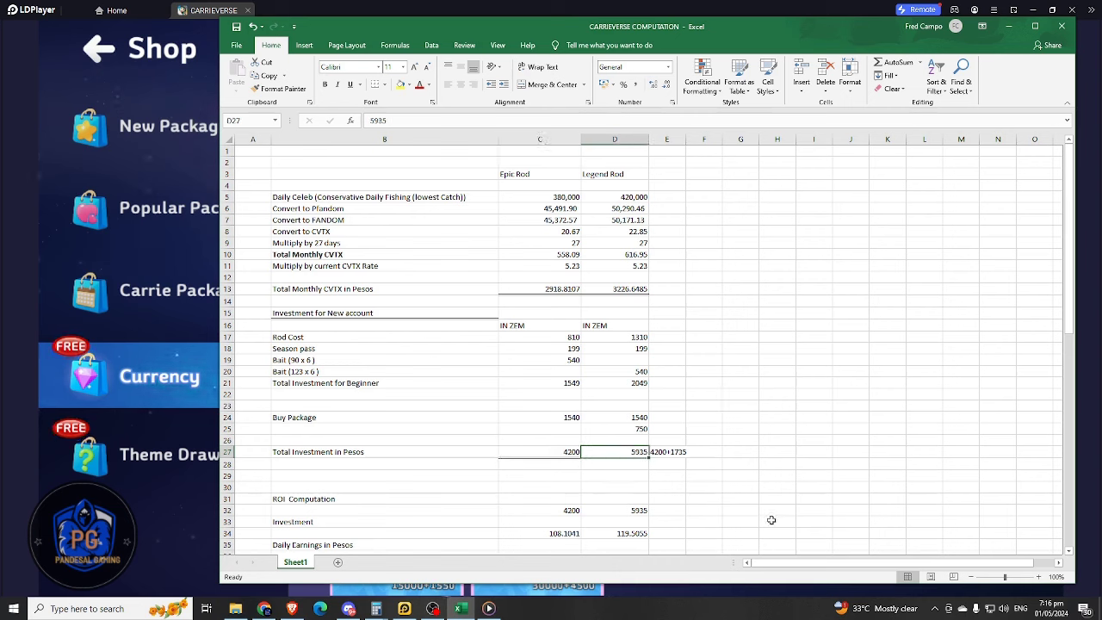
pyautogui.scroll(-2, 780, 500)
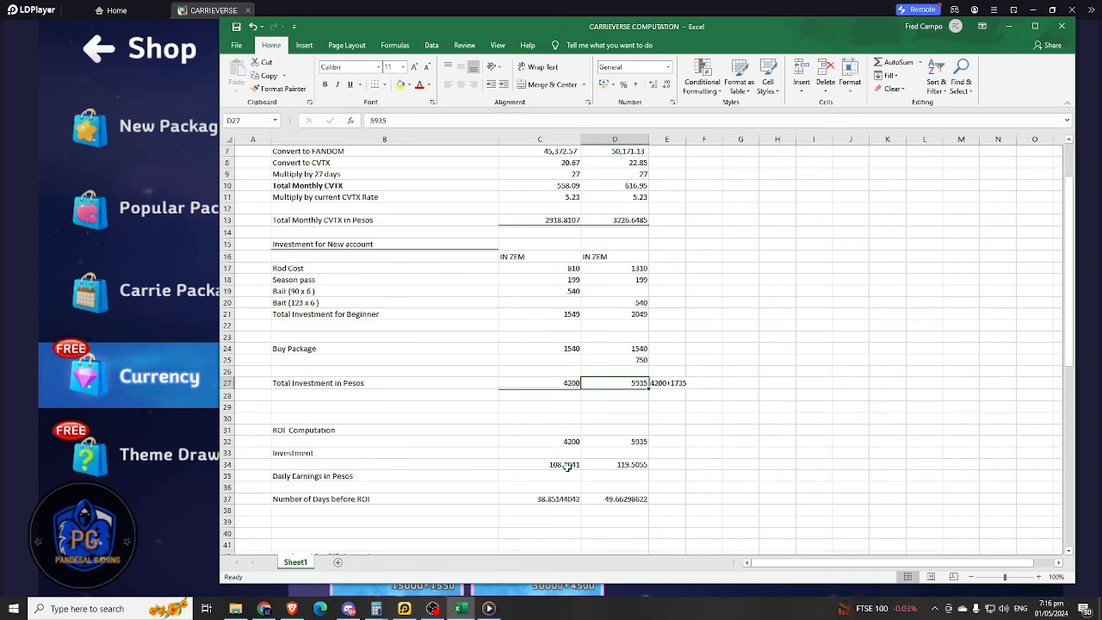
pyautogui.click(635, 464)
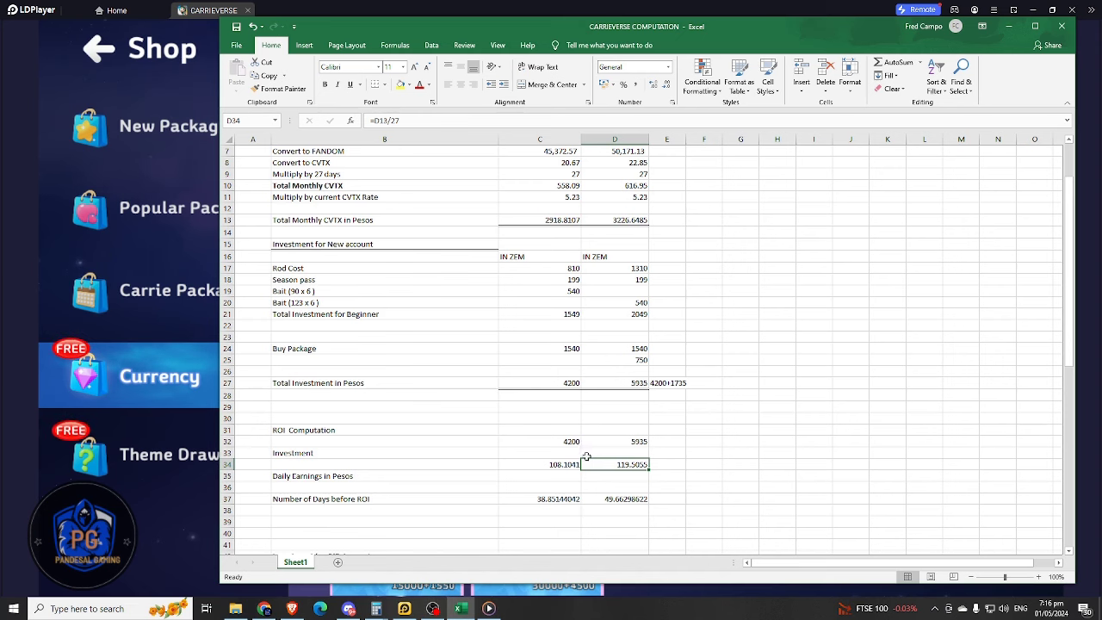
pyautogui.scroll(-2, 592, 454)
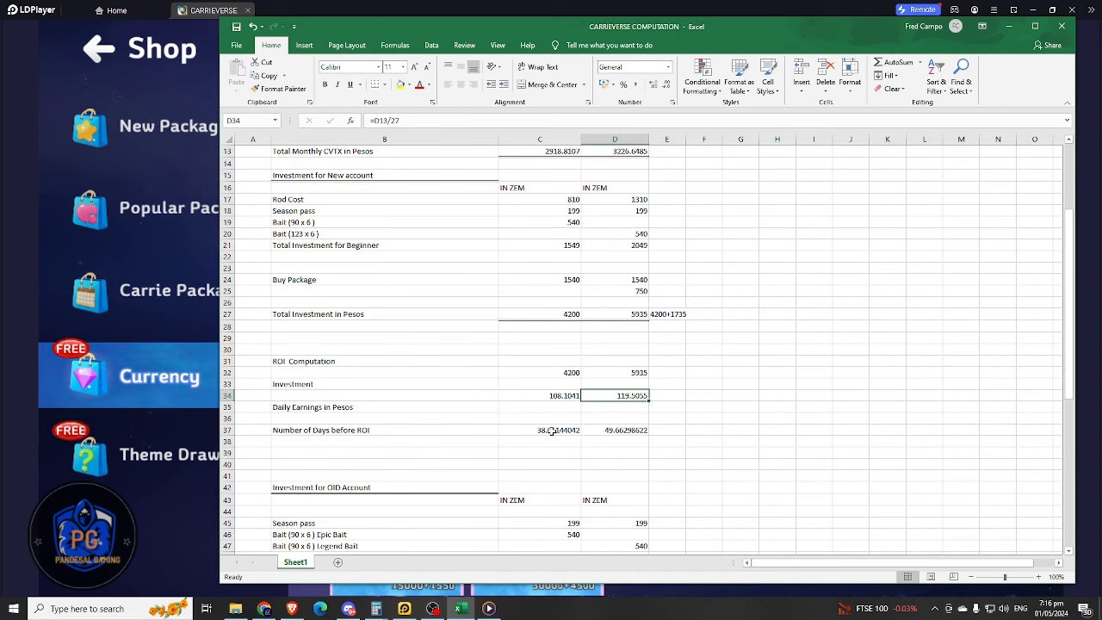
pyautogui.click(630, 430)
# - Examine the old-account investment section, comparing the package cost and one-month net income for the Epic and Legend rods
pyautogui.scroll(-2, 695, 448)
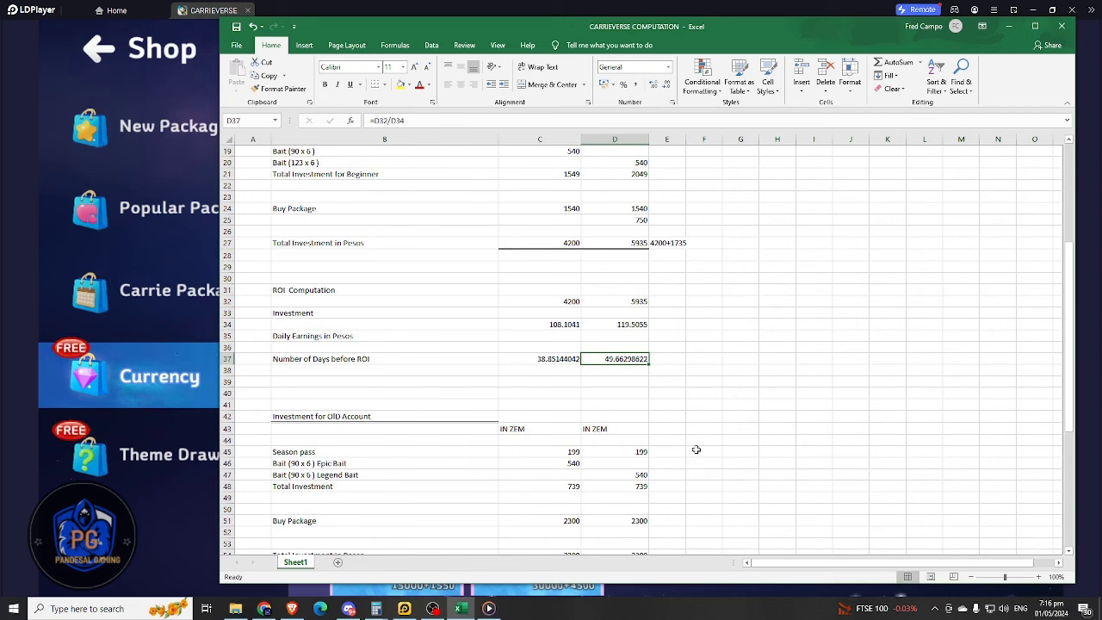
pyautogui.scroll(-2, 696, 449)
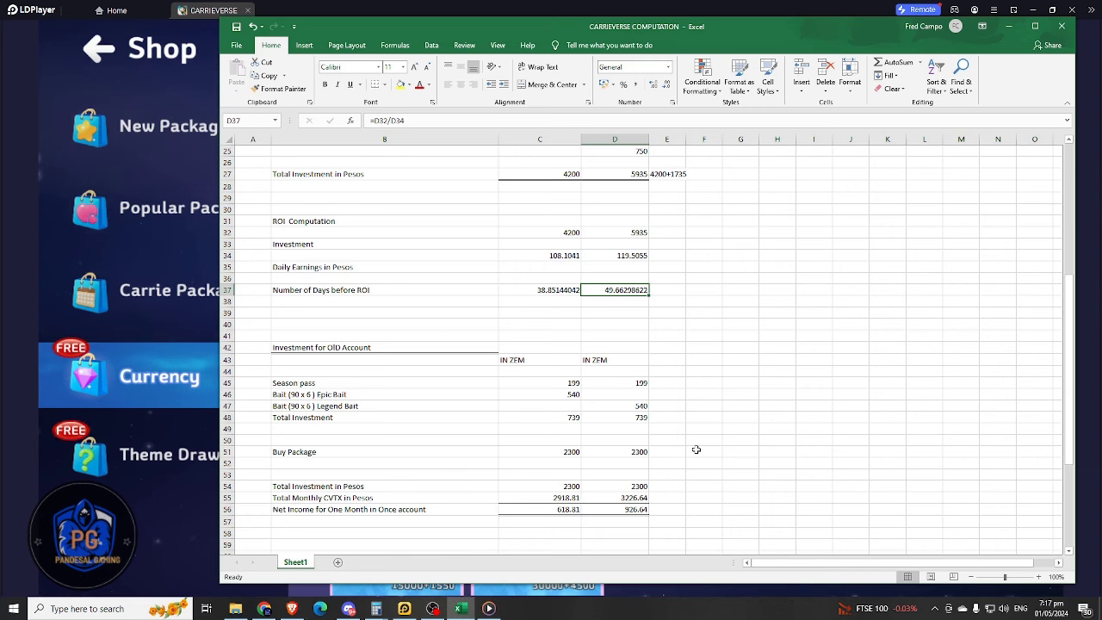
pyautogui.scroll(-2, 697, 450)
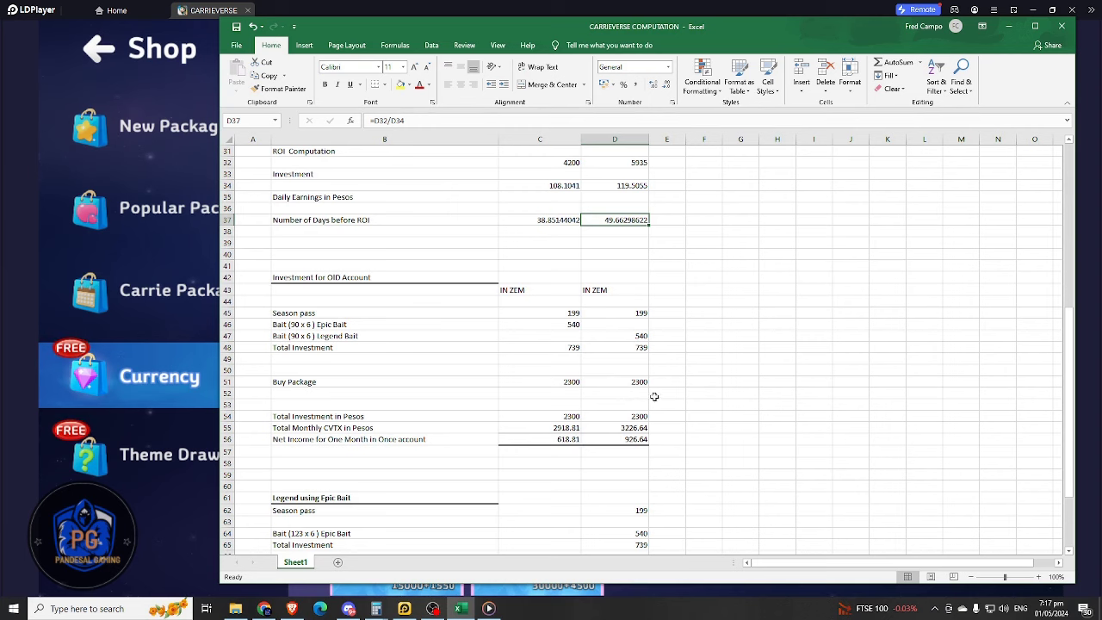
pyautogui.scroll(5, 654, 396)
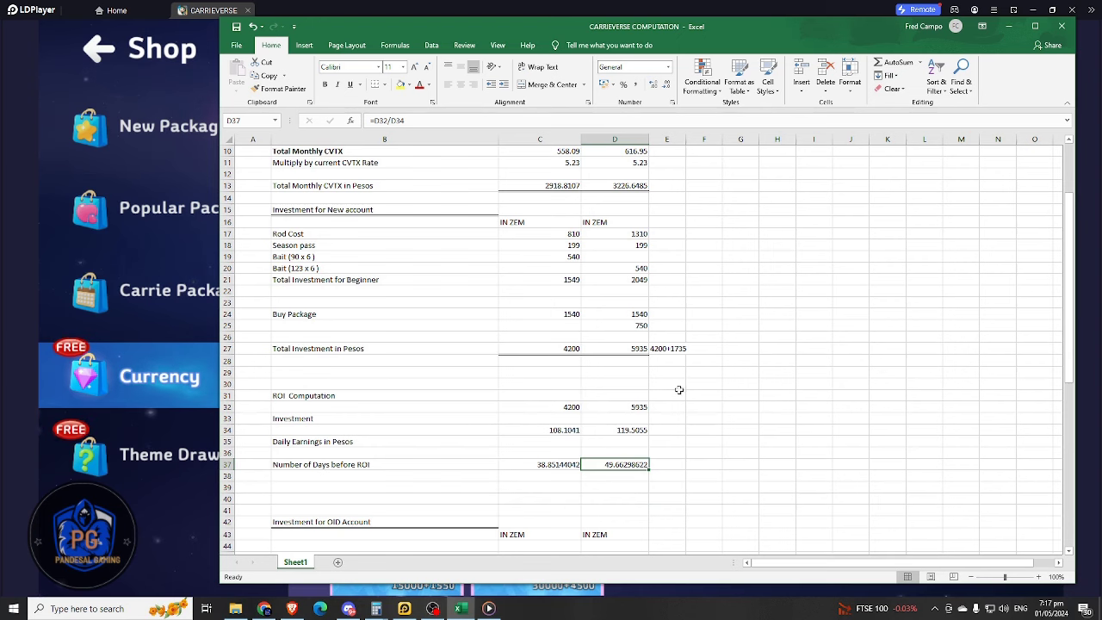
pyautogui.scroll(-8, 603, 386)
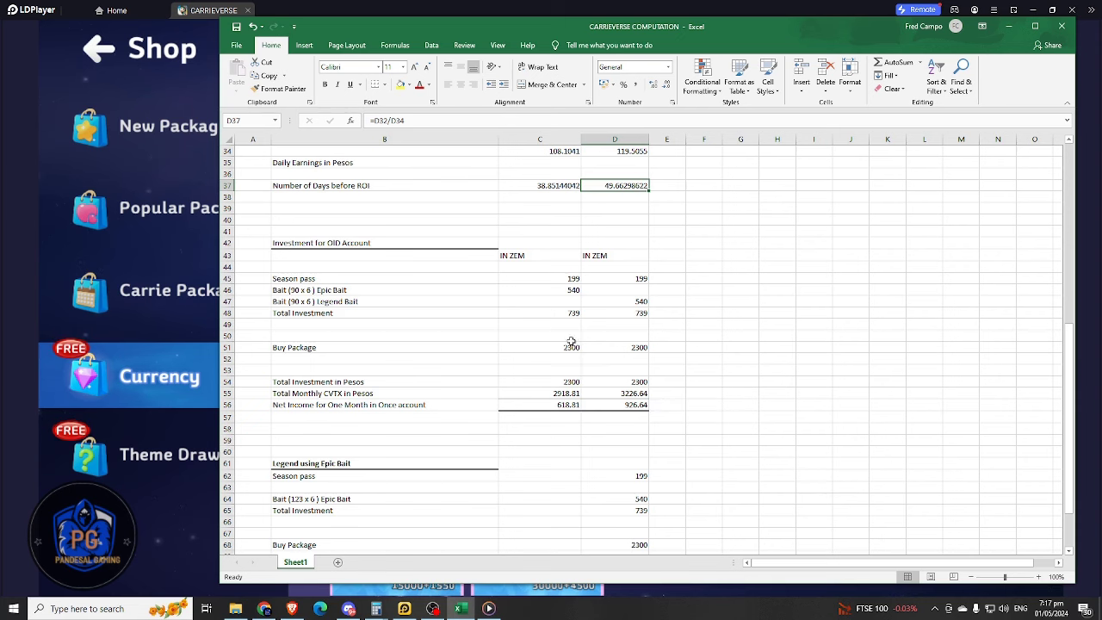
pyautogui.scroll(-1, 618, 333)
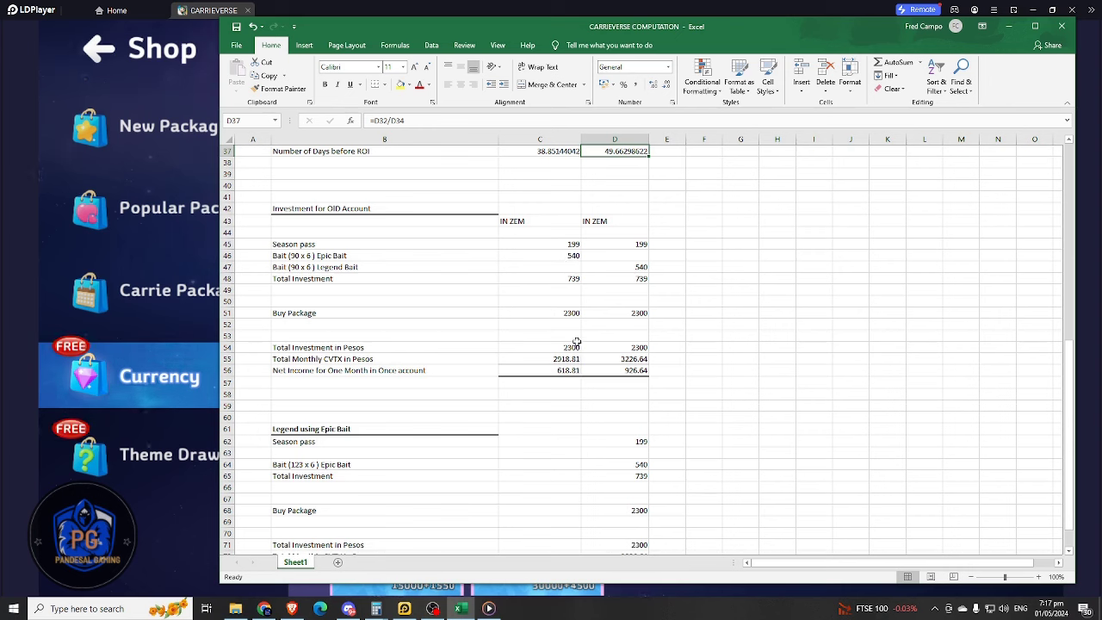
pyautogui.click(559, 315)
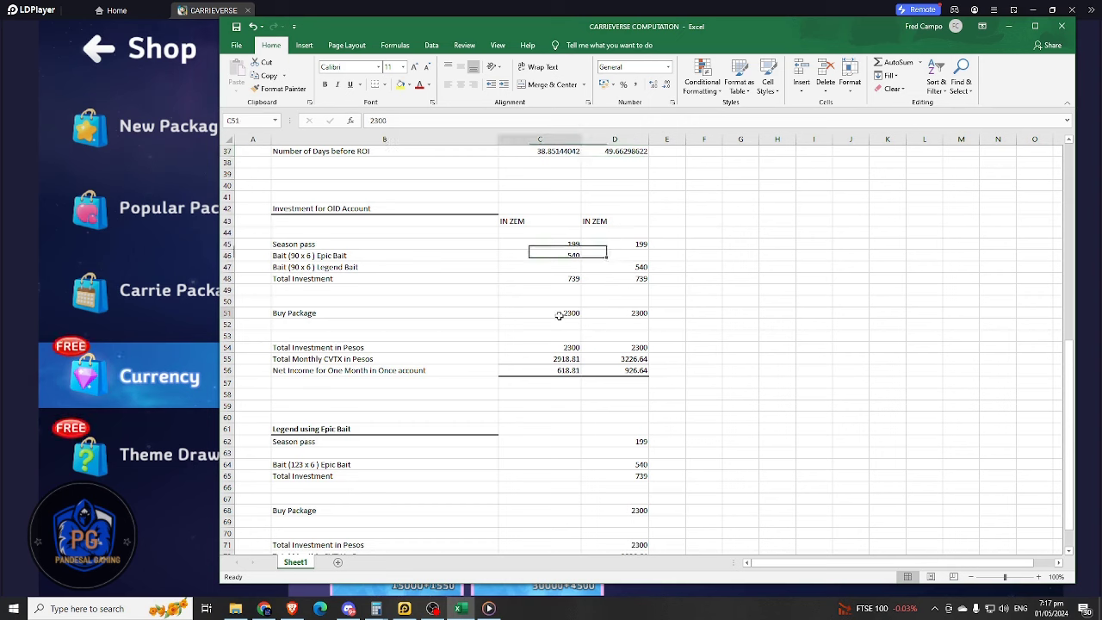
pyautogui.click(634, 315)
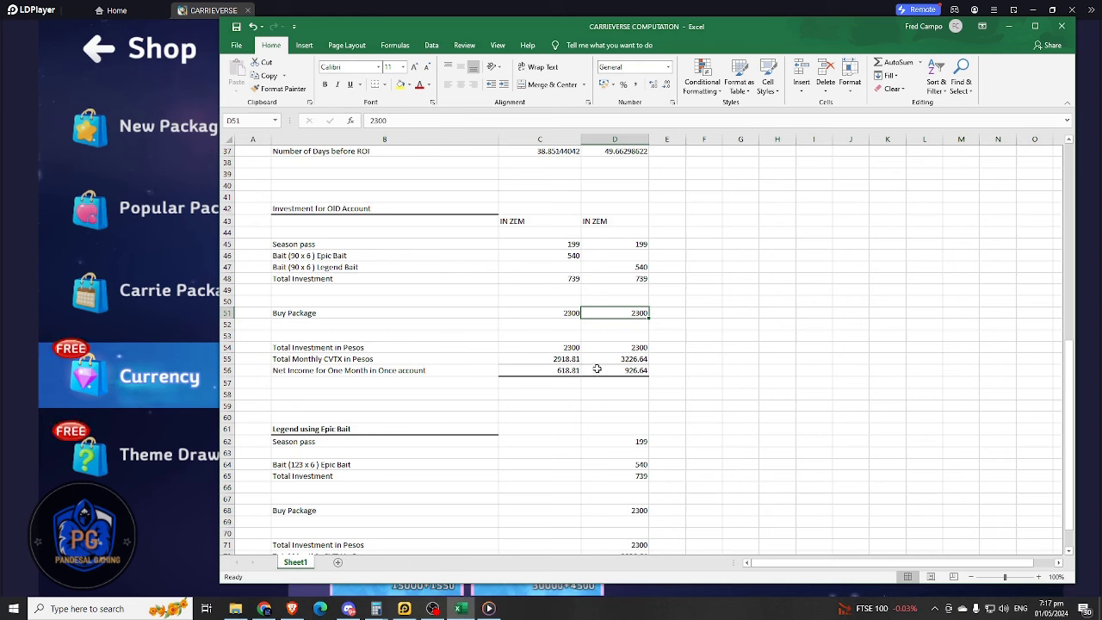
pyautogui.click(560, 373)
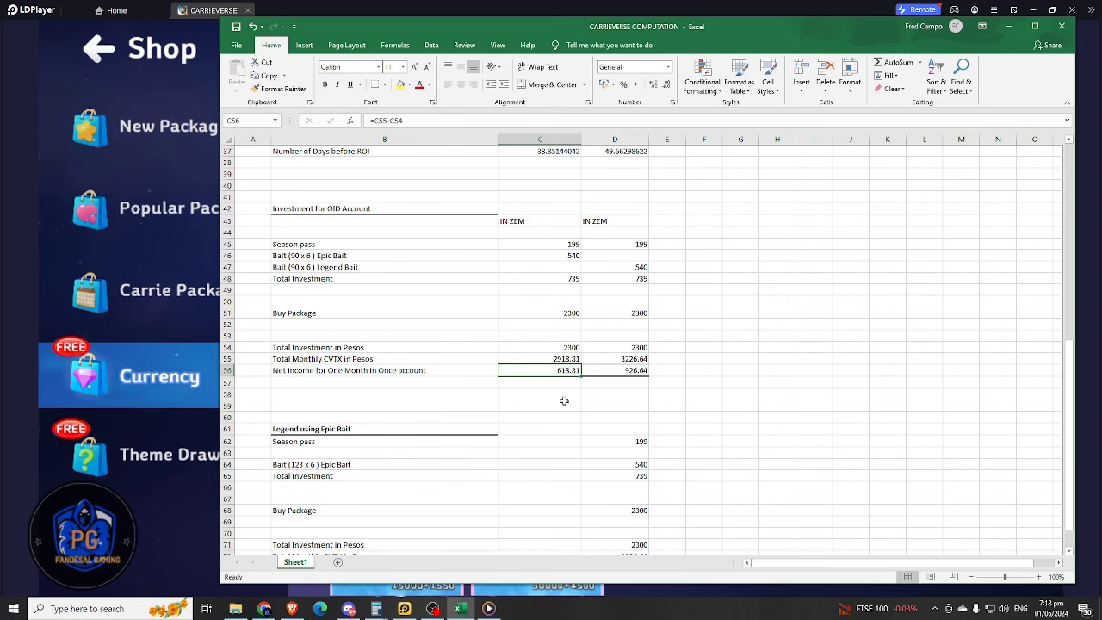
pyautogui.click(635, 370)
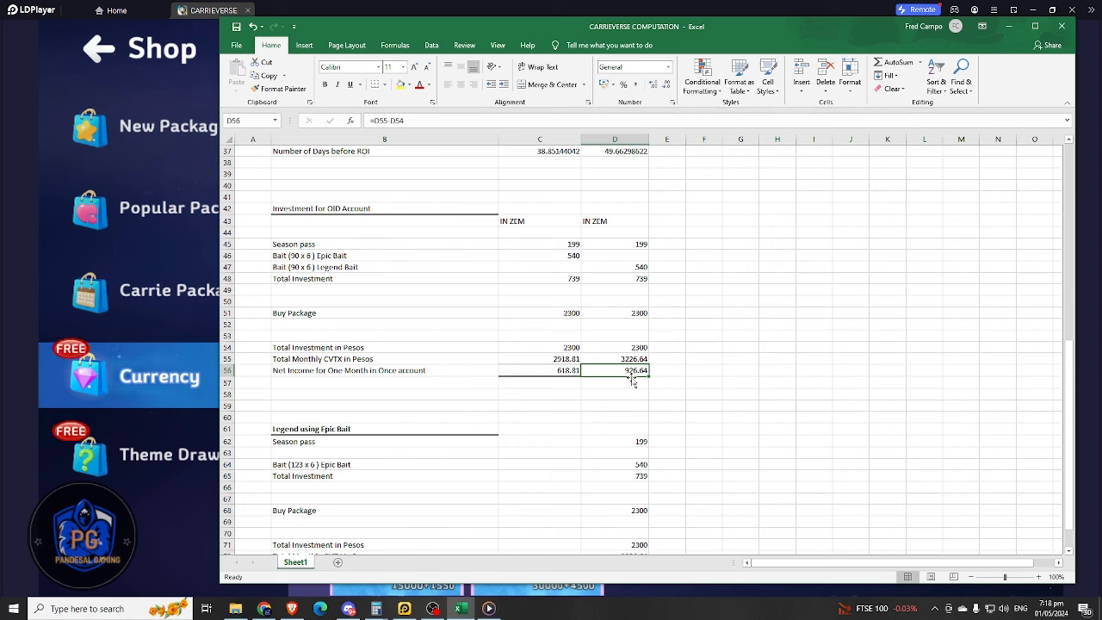
# - Examine the section on the Legend rod using Epic Bait and compare it with the old-account and new-account computations
pyautogui.scroll(-3, 642, 366)
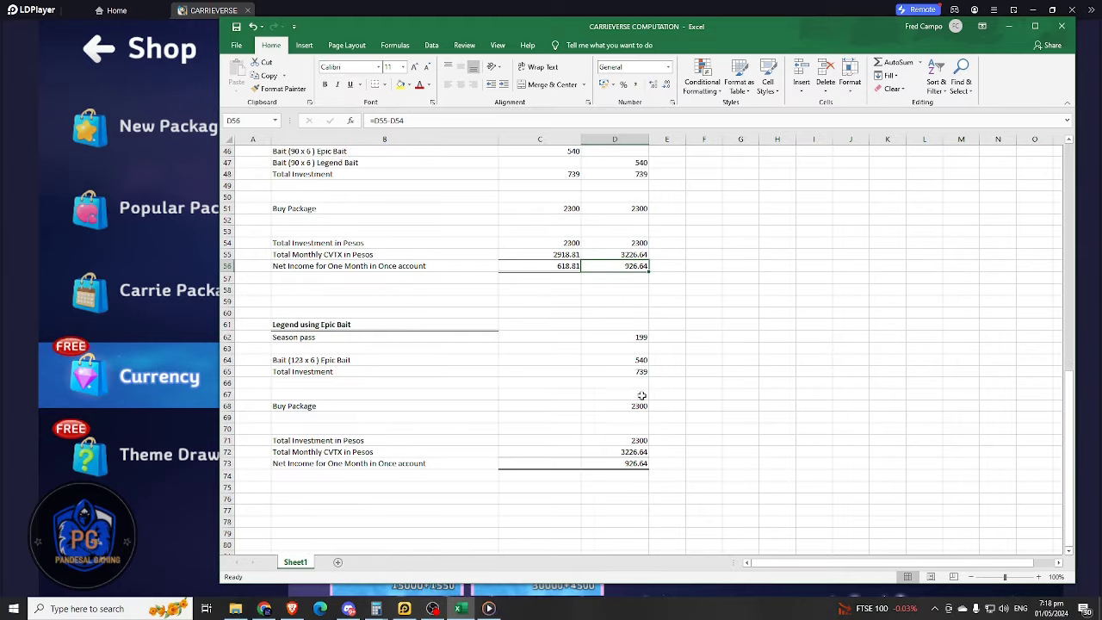
pyautogui.scroll(4, 665, 440)
pyautogui.scroll(-4, 667, 439)
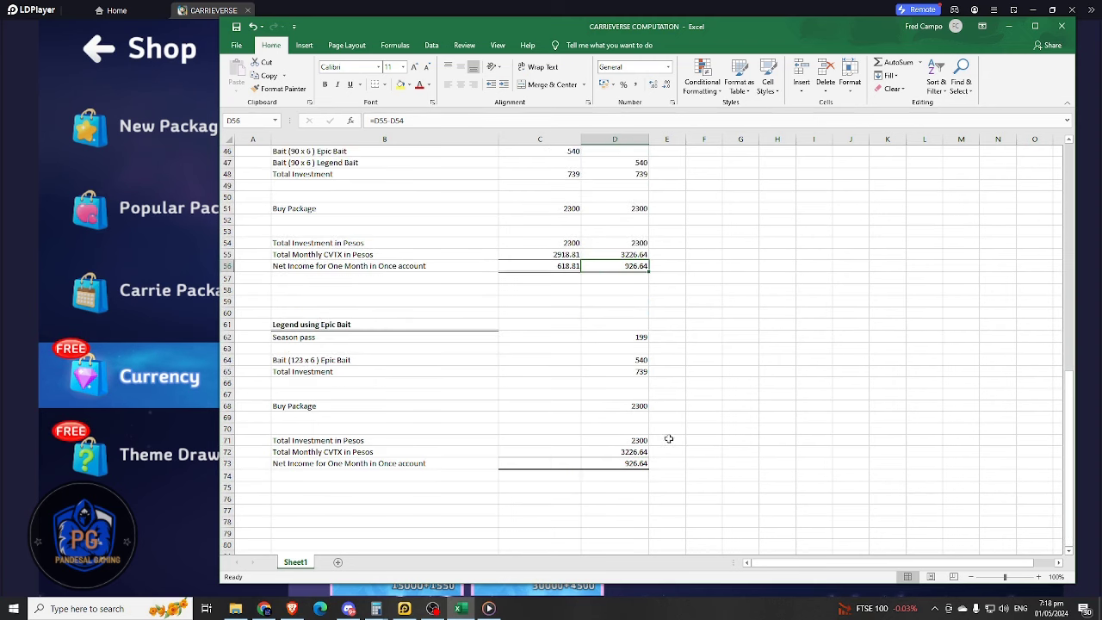
pyautogui.scroll(3, 700, 450)
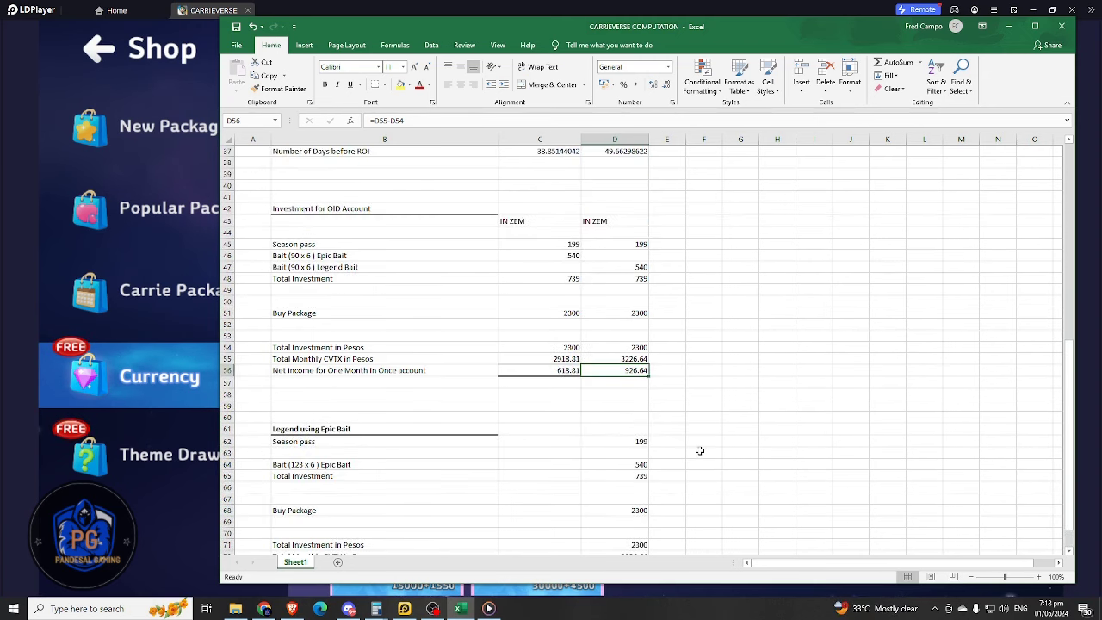
pyautogui.scroll(12, 700, 450)
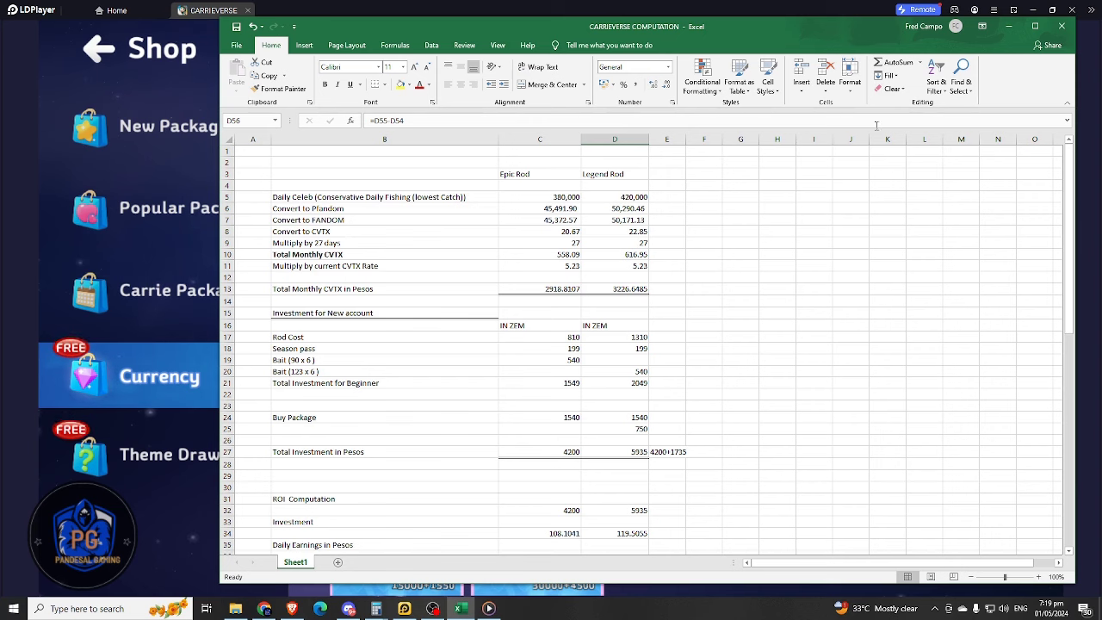
# - Switch back to CARRIEVERSE, leave the Shop and check the fishing bait selection
pyautogui.click(1009, 26)
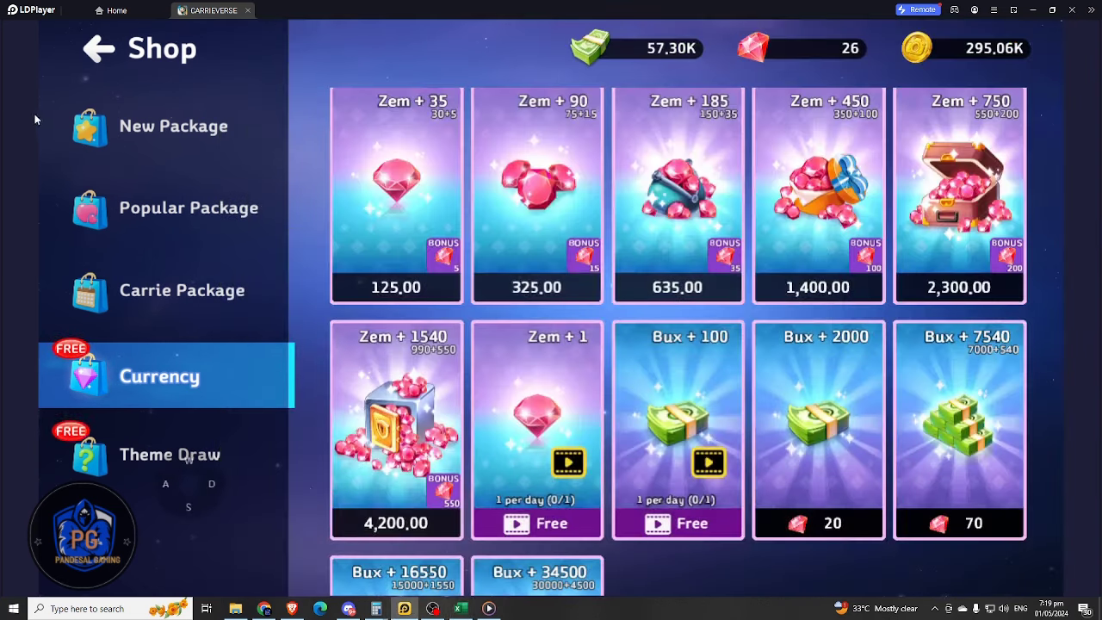
pyautogui.click(101, 51)
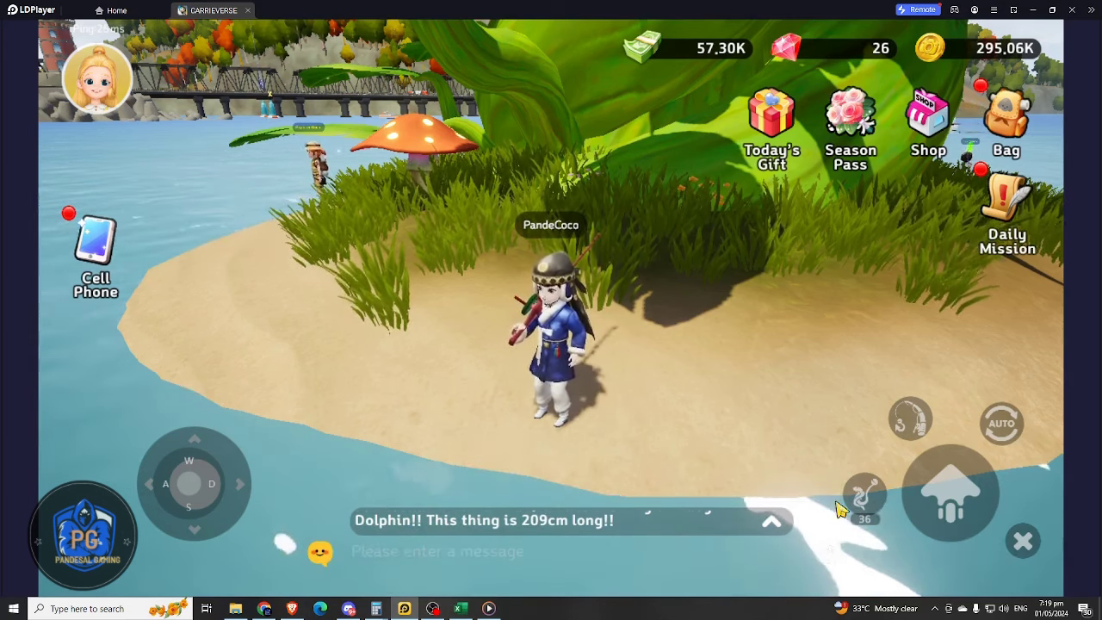
pyautogui.click(866, 508)
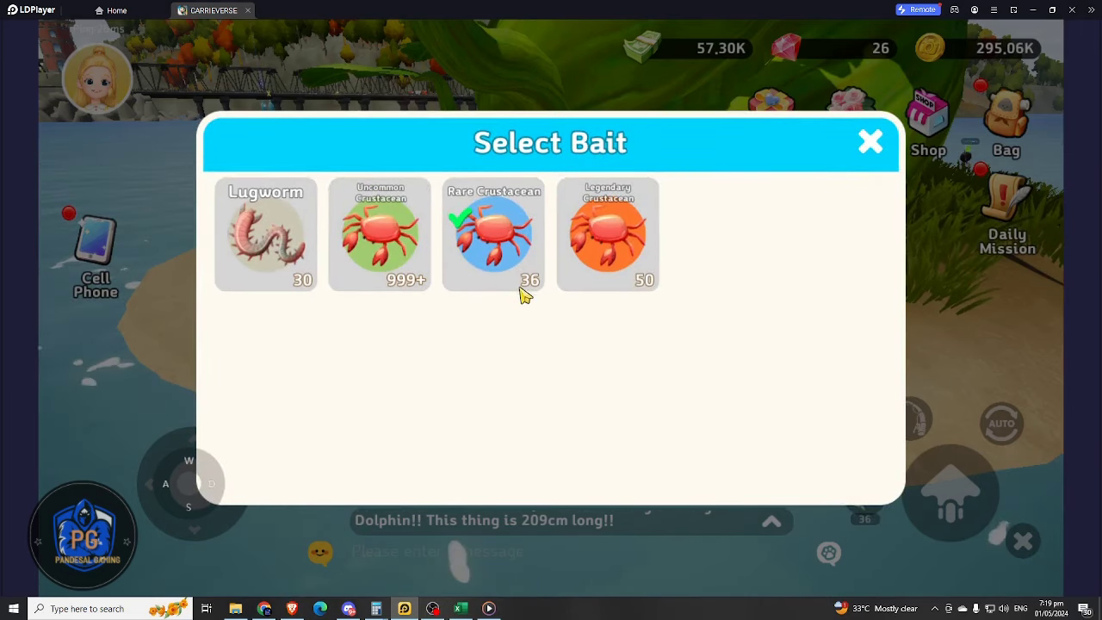
pyautogui.click(869, 141)
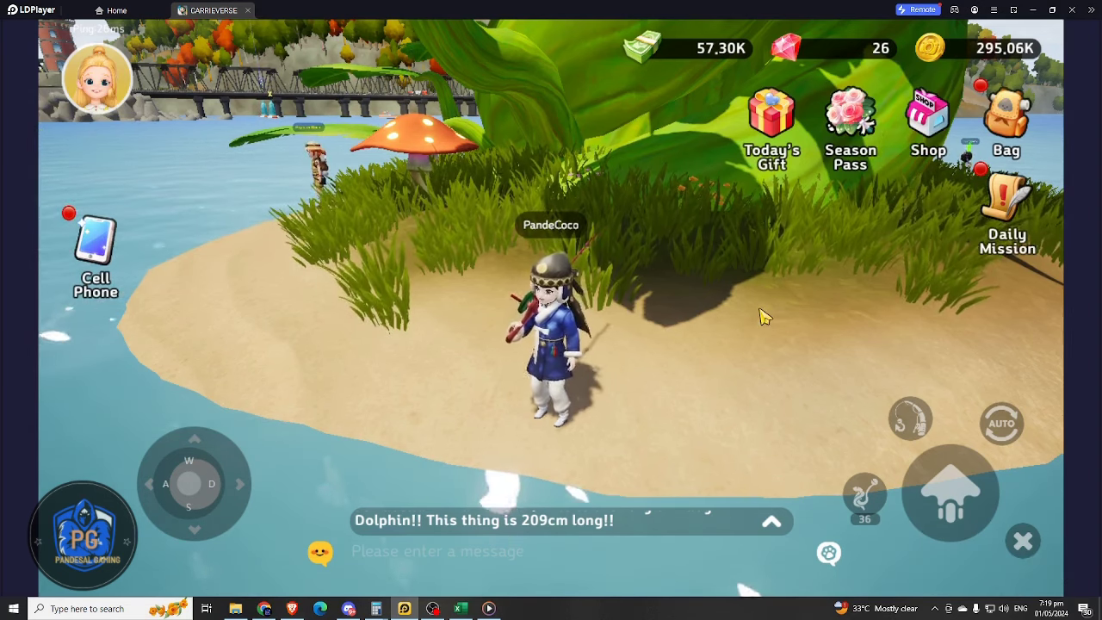
# - Start auto fishing at the shore, look around the spot, and stop the fishing session
pyautogui.click(1001, 424)
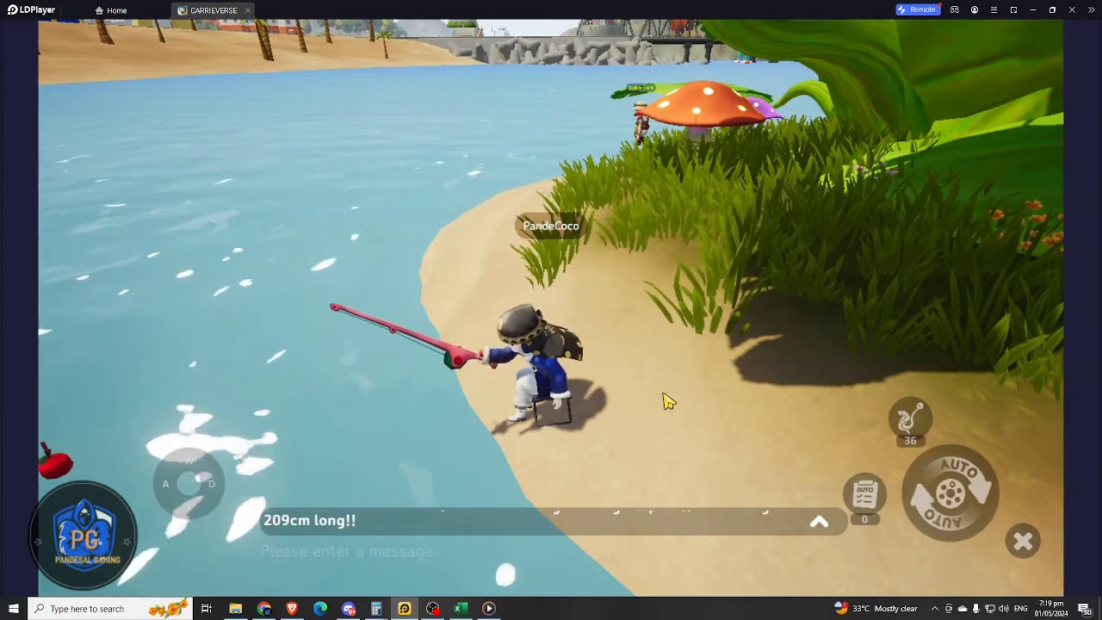
pyautogui.moveTo(683, 394); pyautogui.dragTo(492, 386)
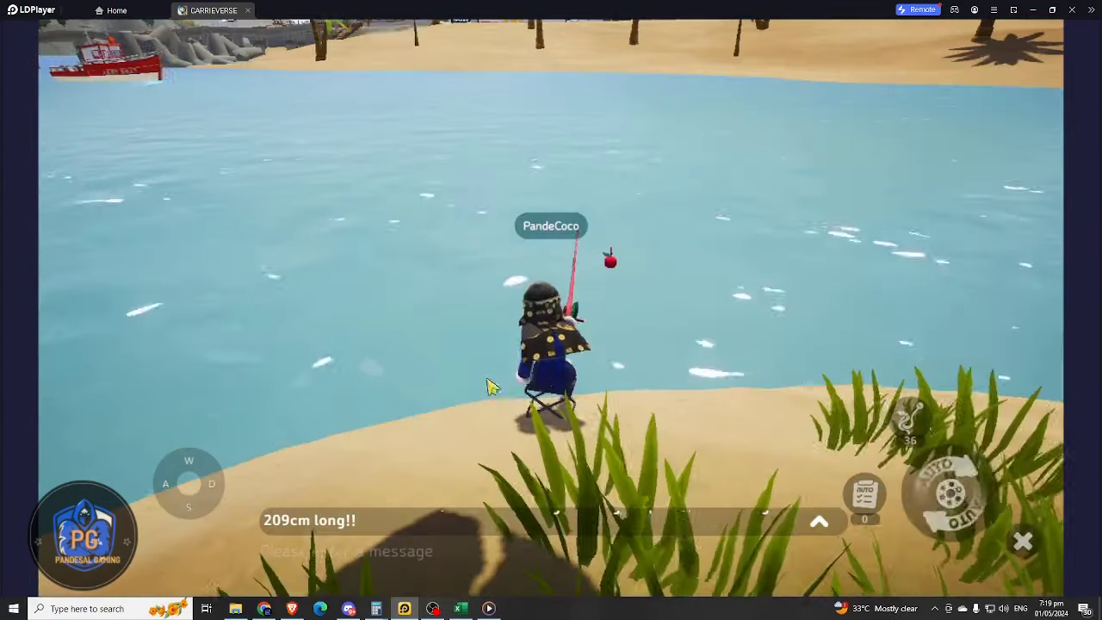
pyautogui.moveTo(679, 335); pyautogui.dragTo(964, 506)
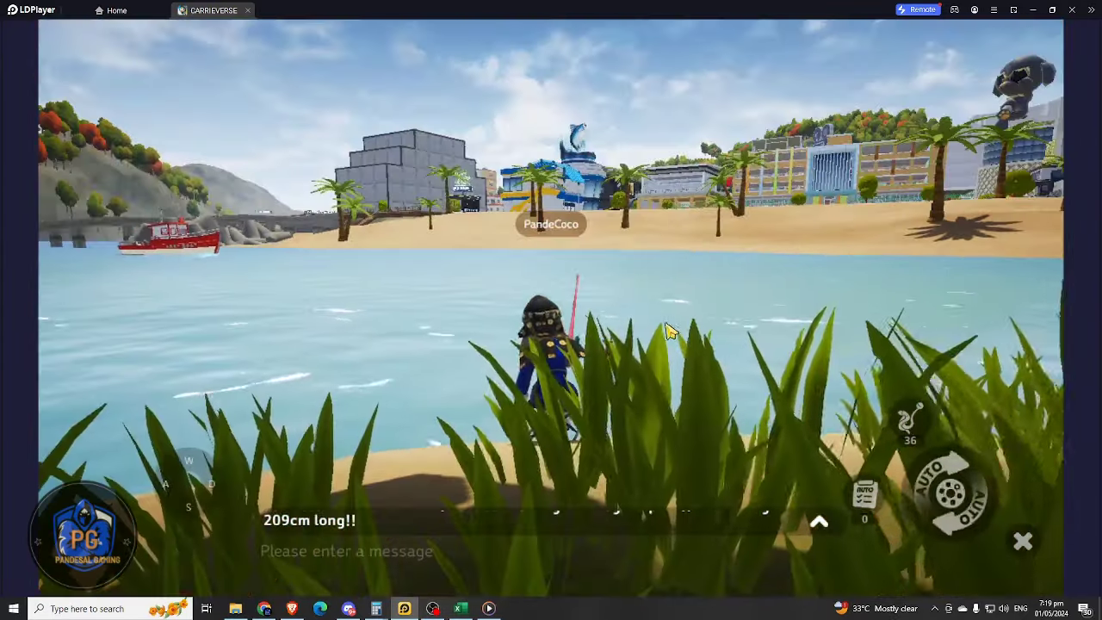
pyautogui.click(950, 492)
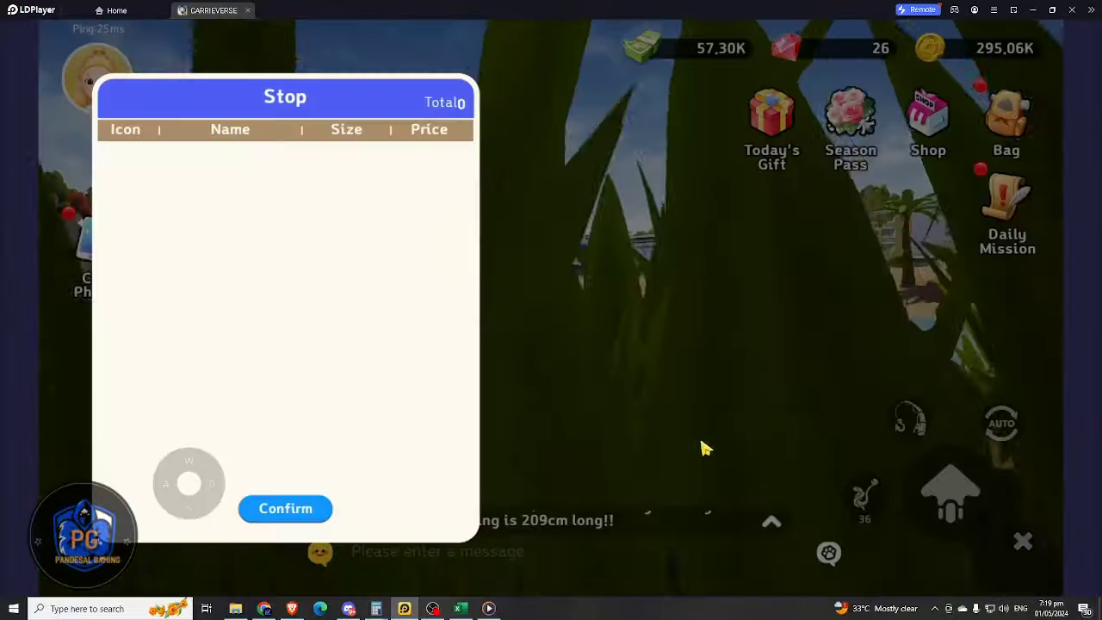
pyautogui.click(320, 508)
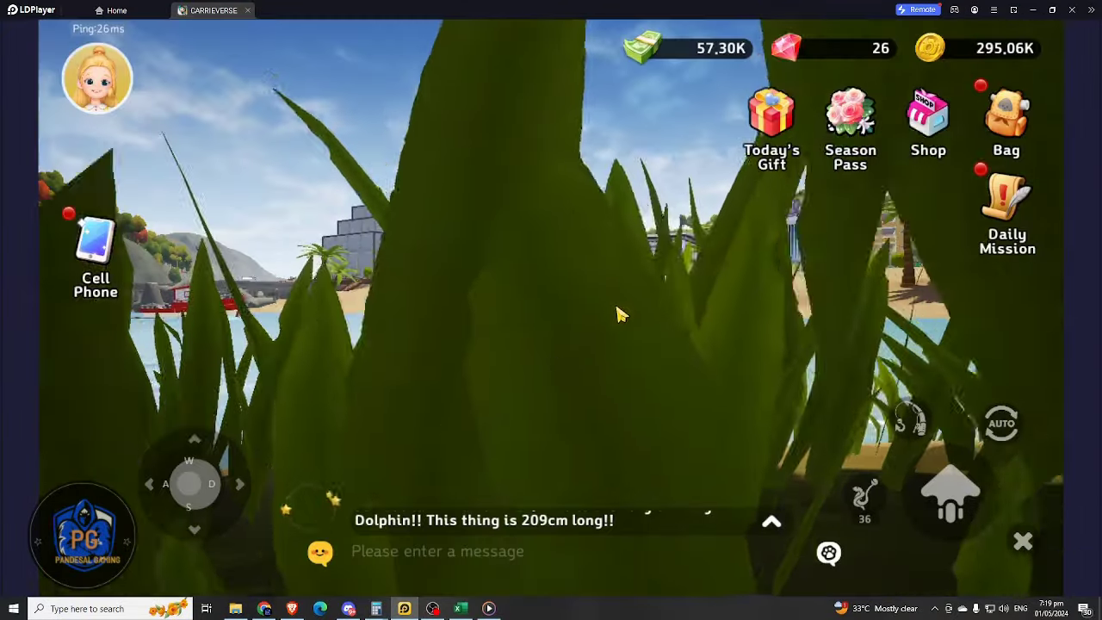
# - Swim the character across the water to the beach in front of the town buildings
pyautogui.press('w')
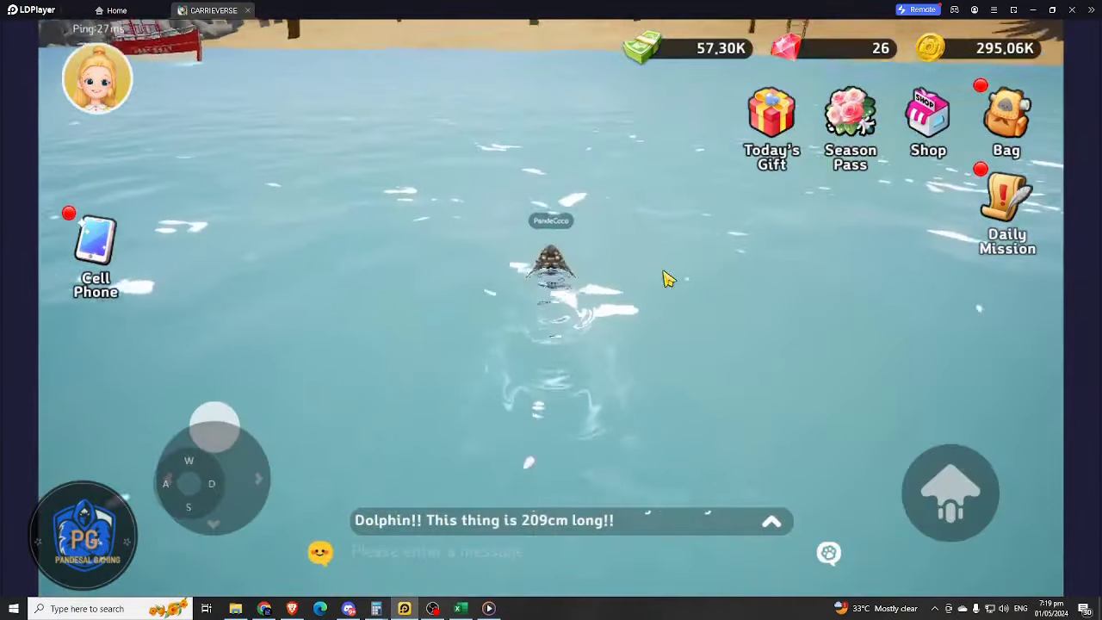
pyautogui.press('w')
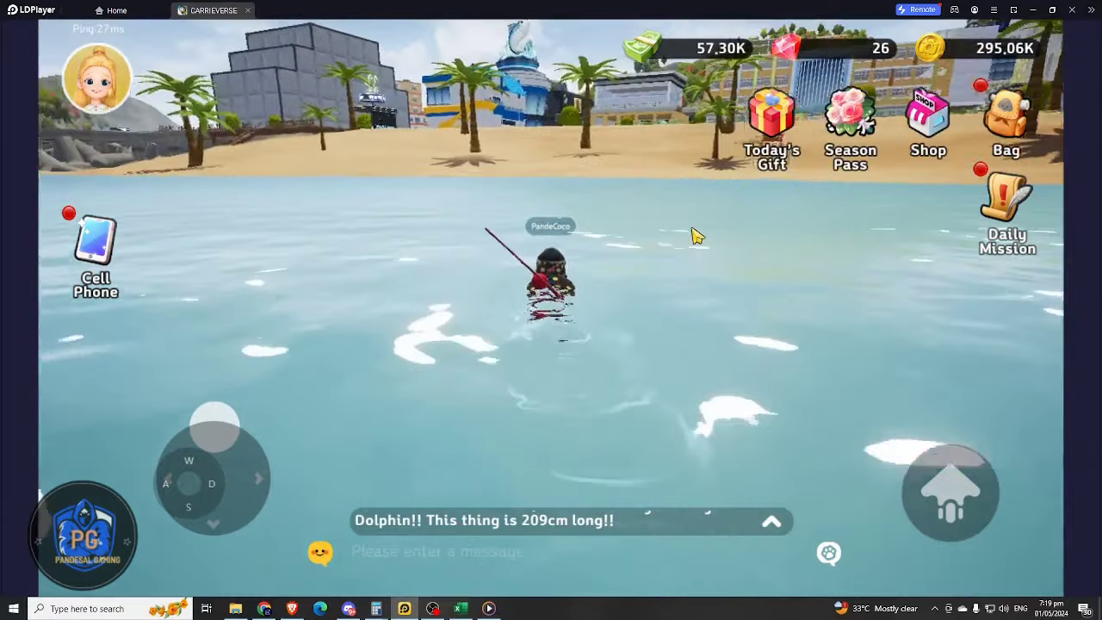
pyautogui.press('w')
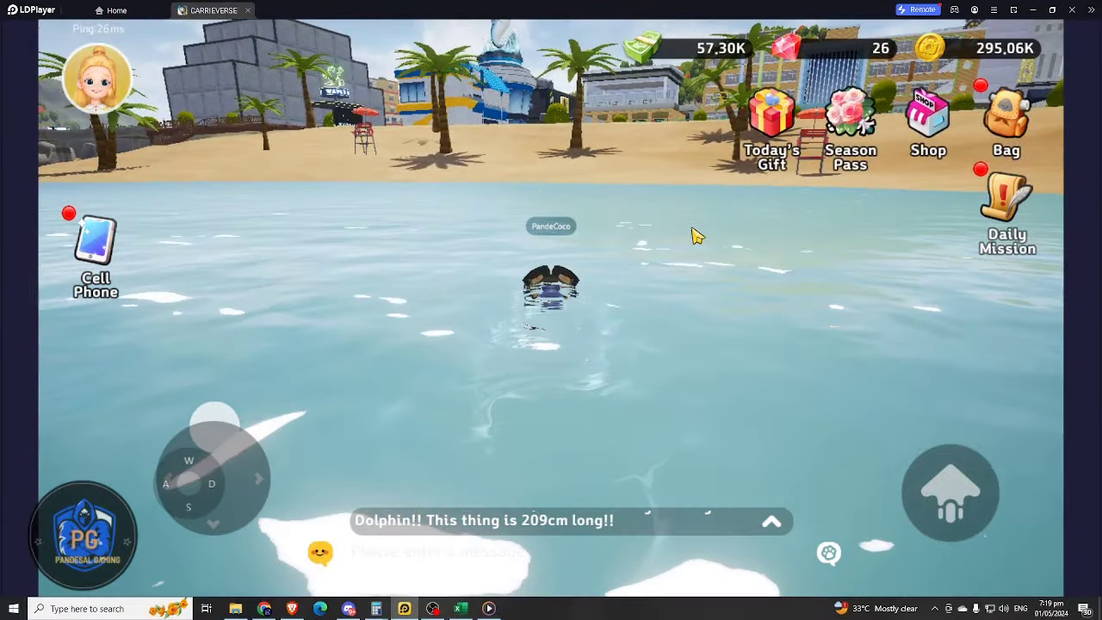
pyautogui.press('w')
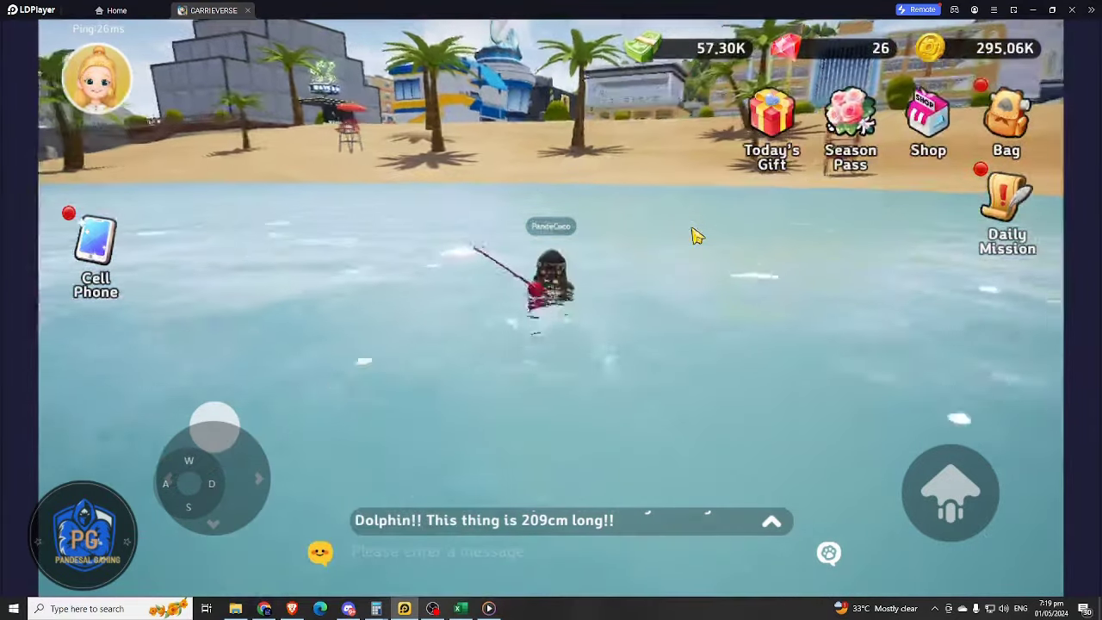
pyautogui.press('w')
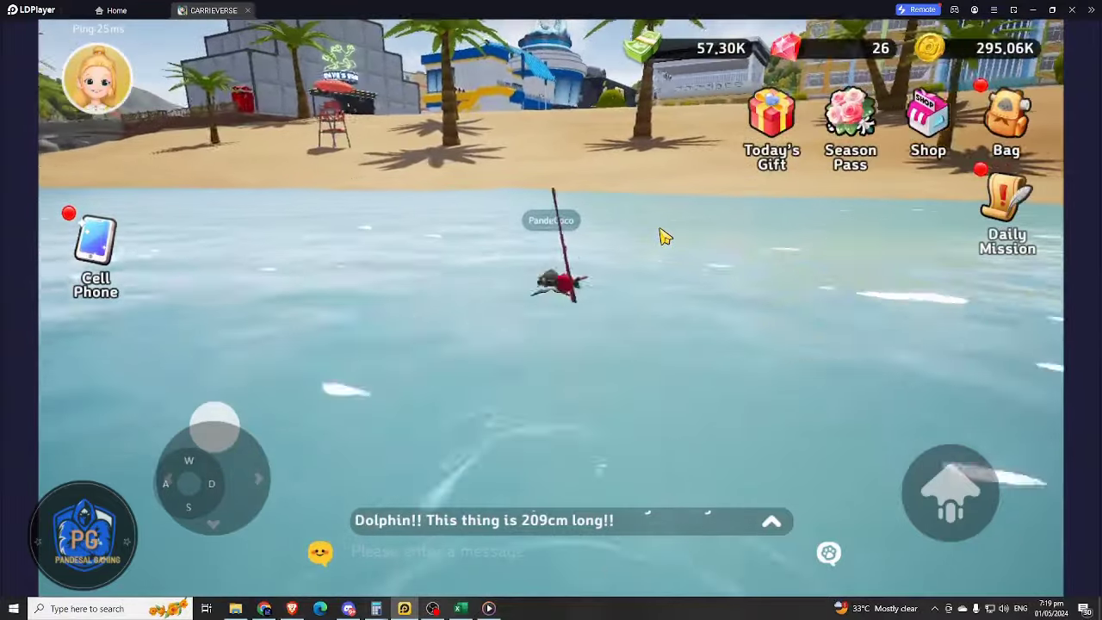
pyautogui.press('w')
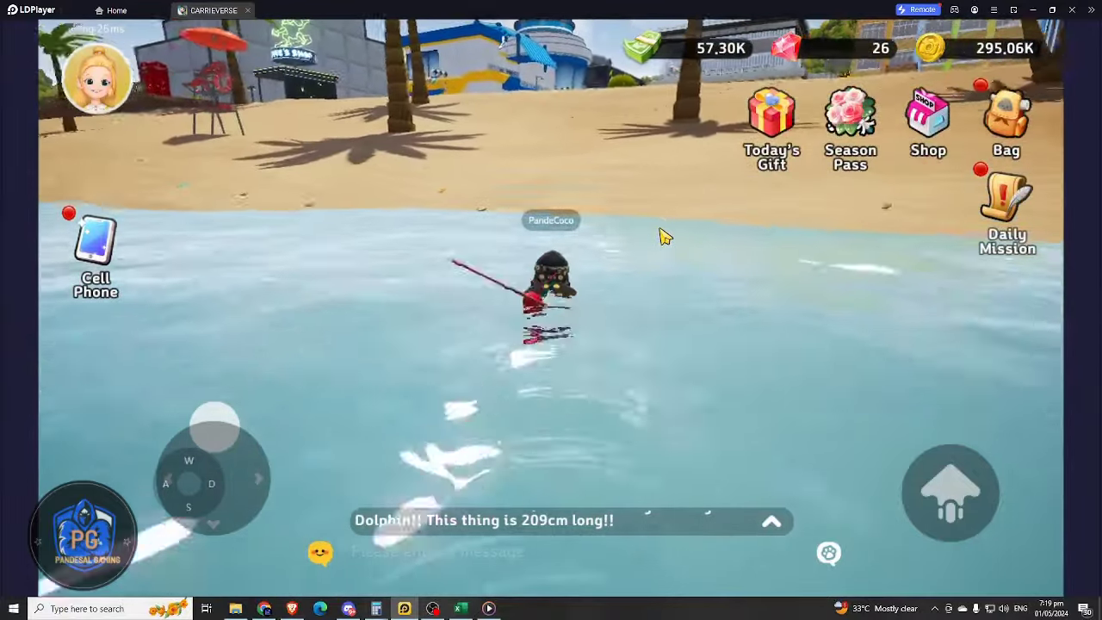
# - Run the character across the beach and street to the entrance of the fishing tackle shop
pyautogui.press('w')
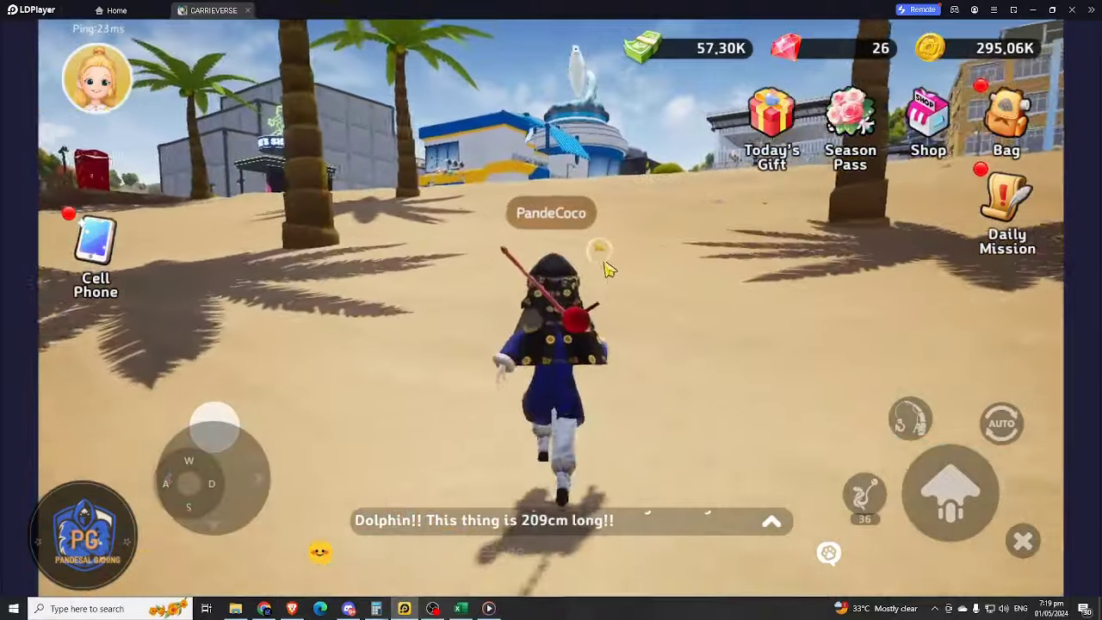
pyautogui.press('w')
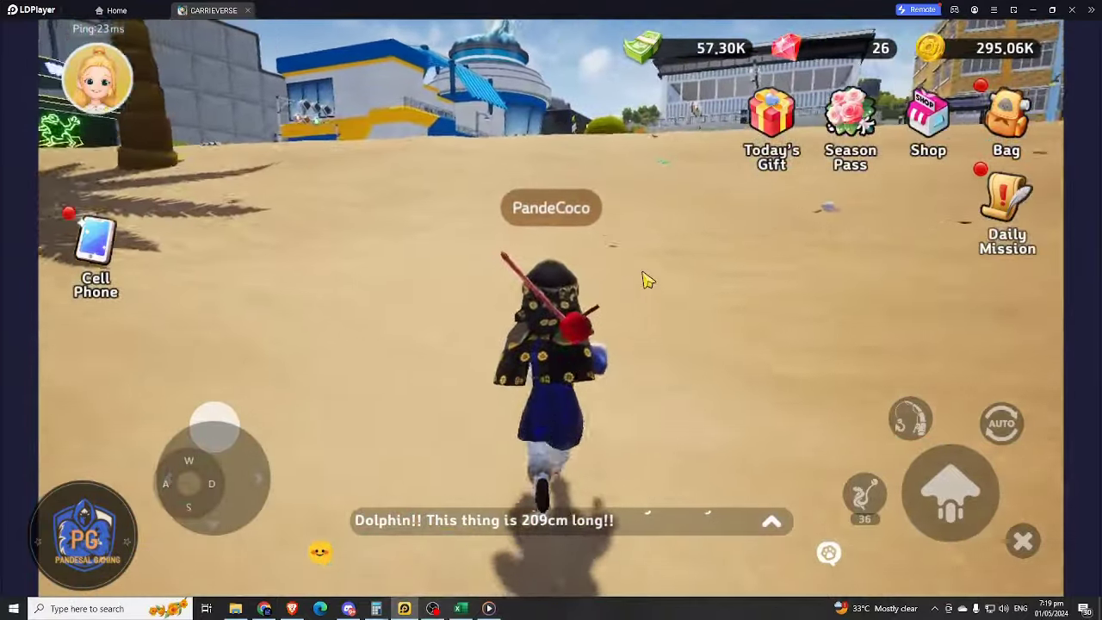
pyautogui.press('w')
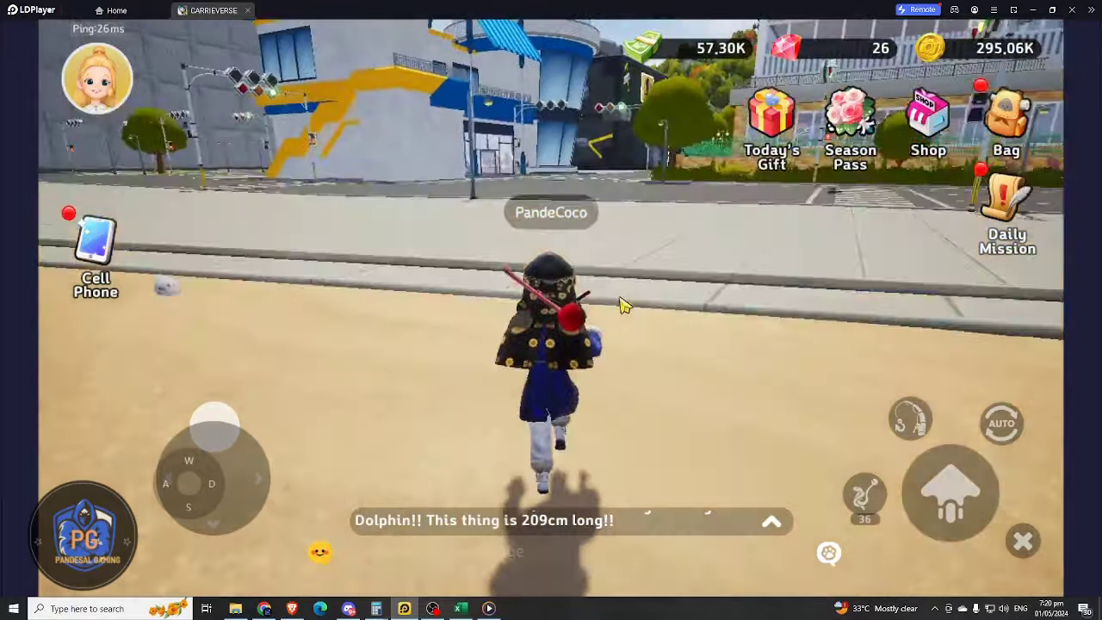
pyautogui.press('w')
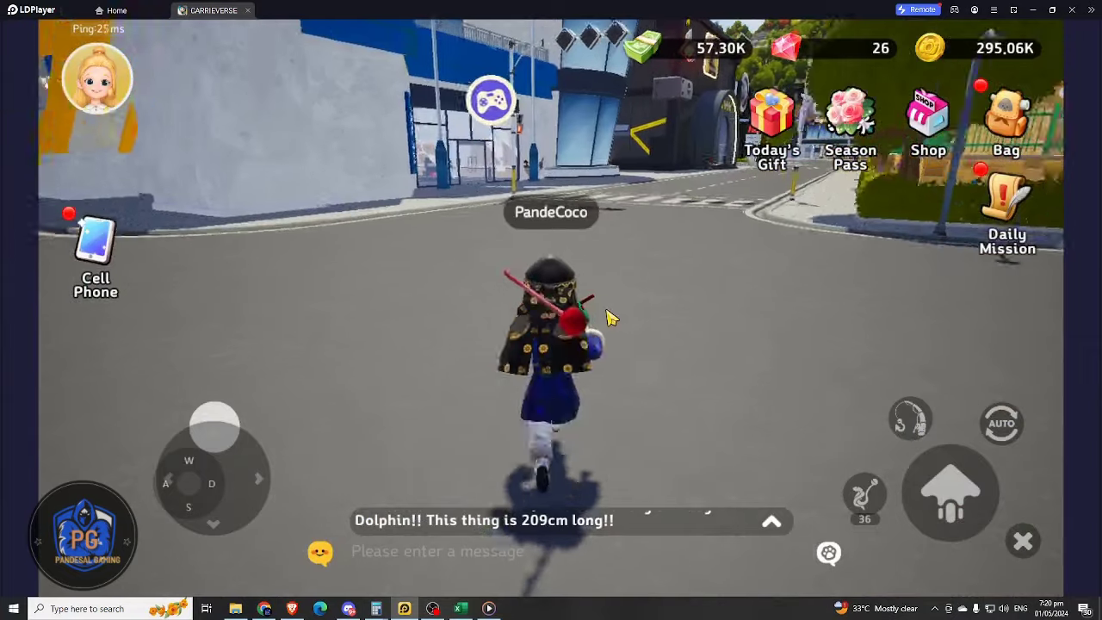
pyautogui.press('w')
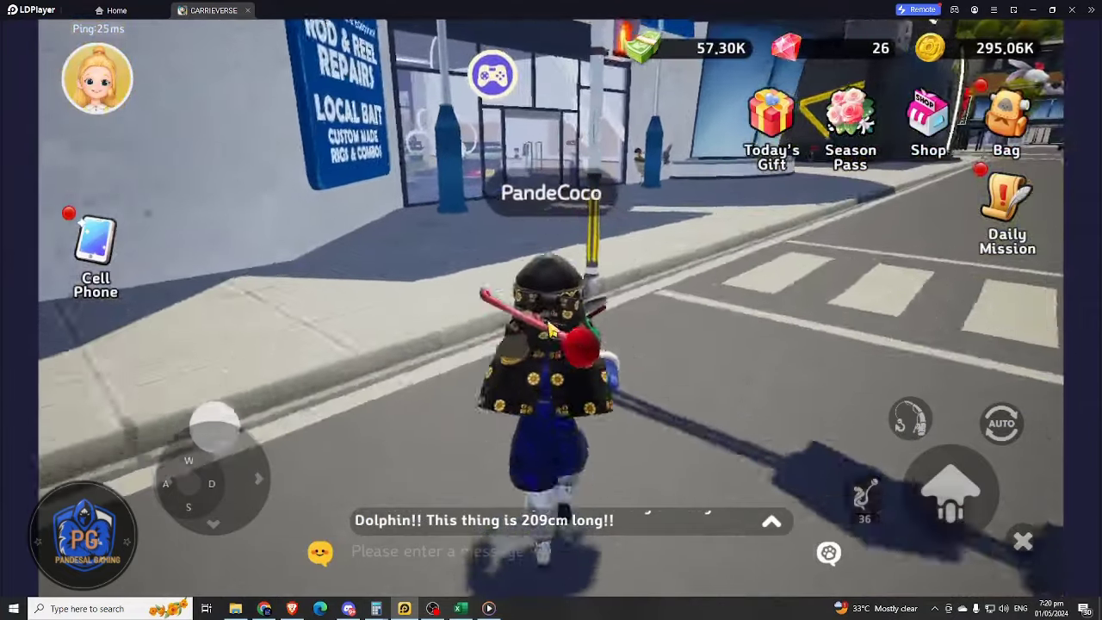
pyautogui.press('w')
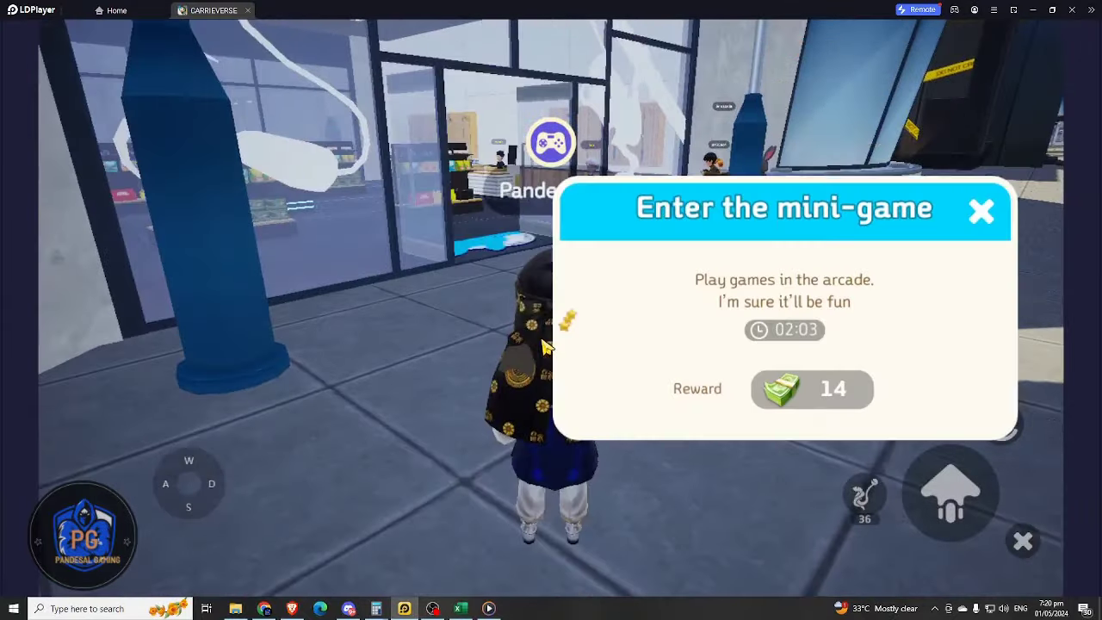
# - Enter the fishing tackle shop and open the Marketplace of the fish buyer in the apron
pyautogui.press('w')
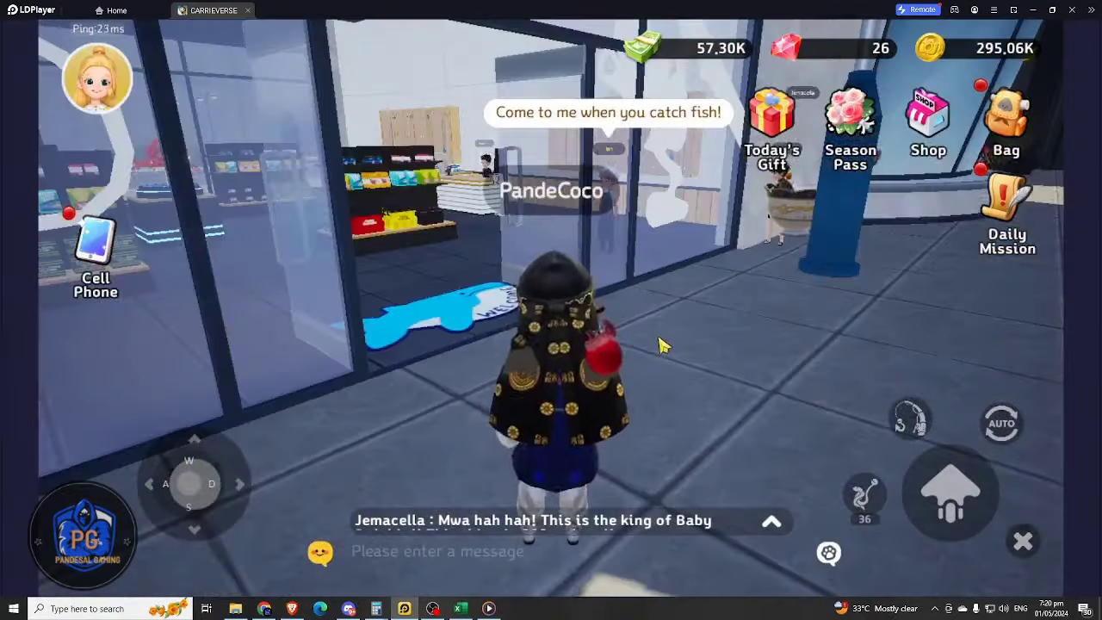
pyautogui.press('w')
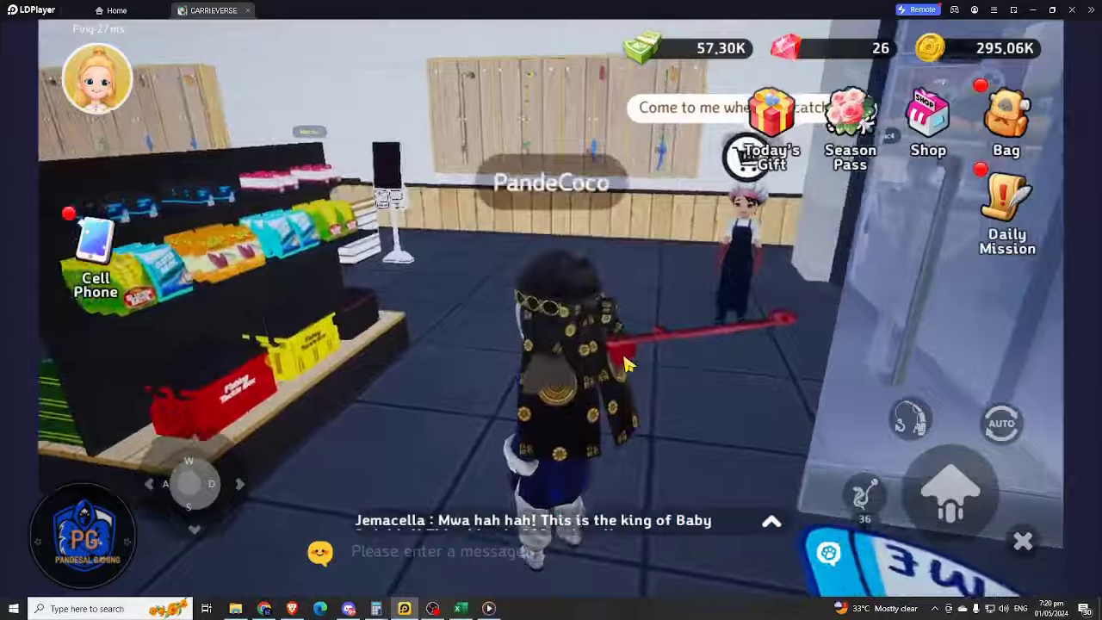
pyautogui.press('s')
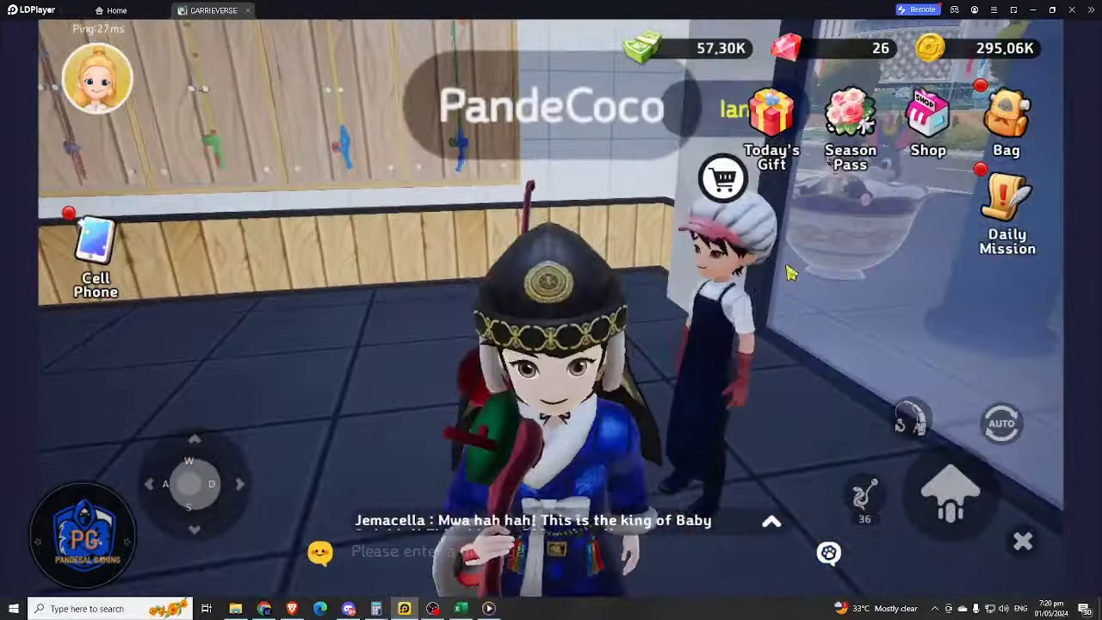
pyautogui.click(731, 186)
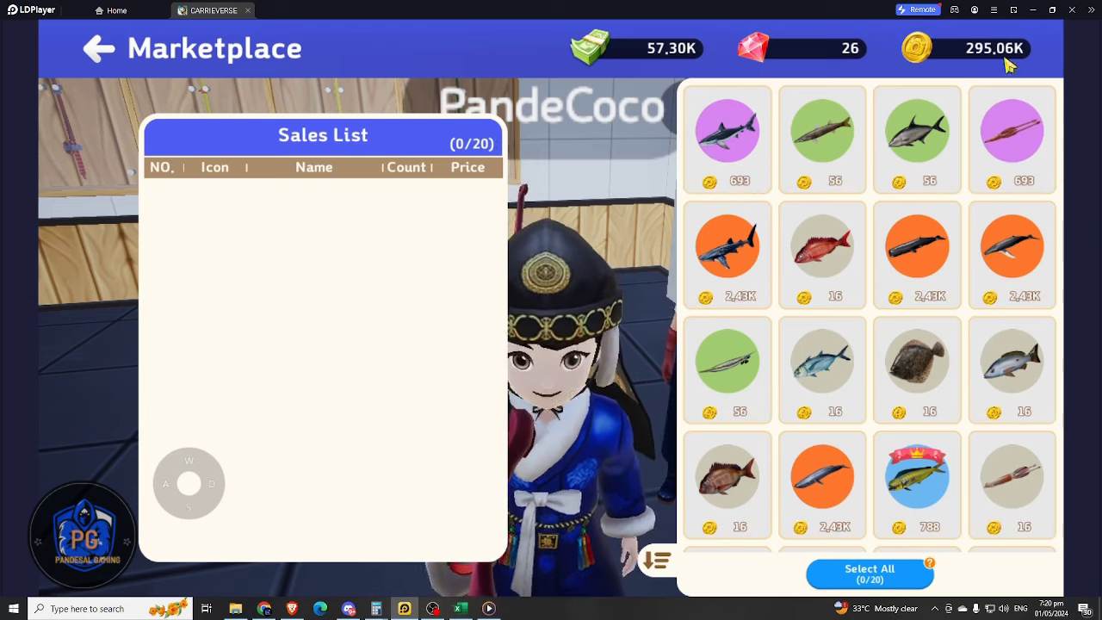
# - Sell two full batches of 20 caught fish each in the Marketplace
pyautogui.click(887, 582)
pyautogui.click(332, 532)
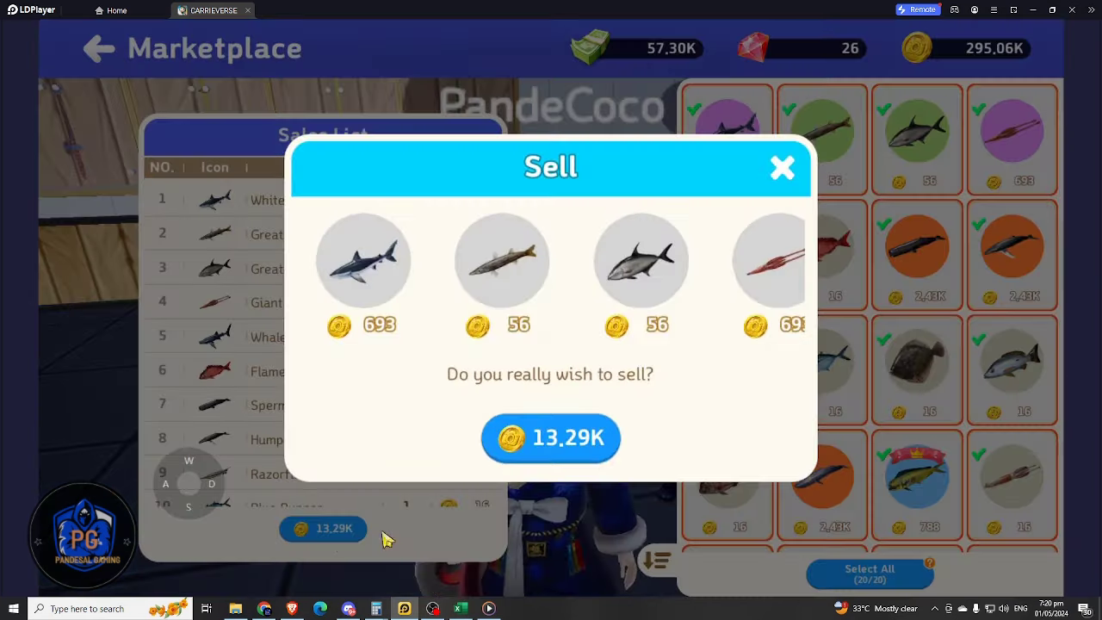
pyautogui.click(558, 439)
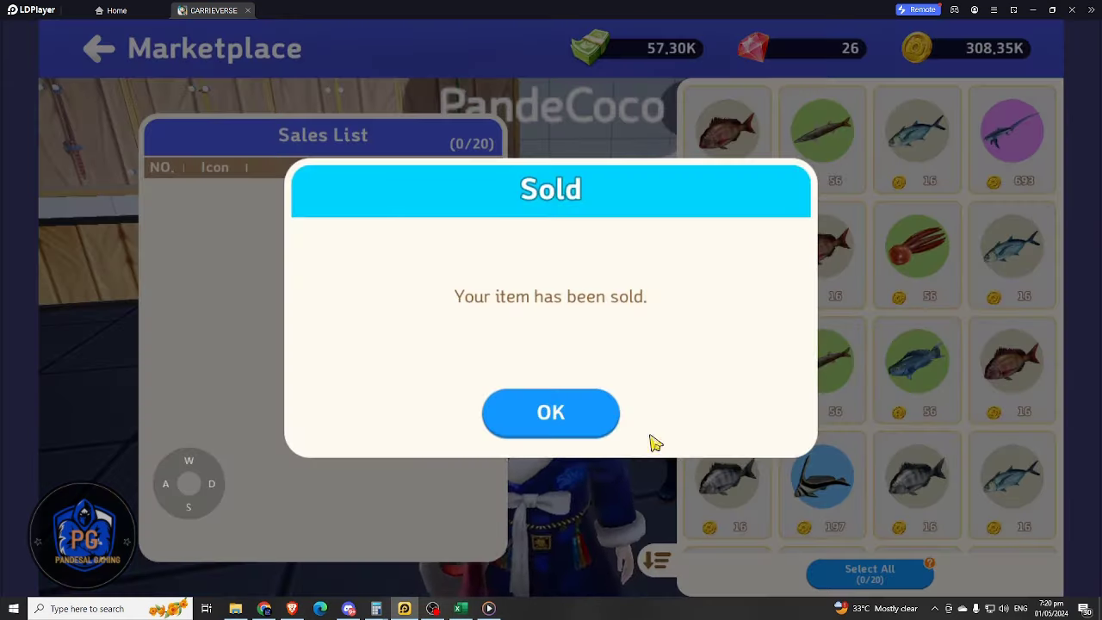
pyautogui.click(641, 457)
pyautogui.click(871, 573)
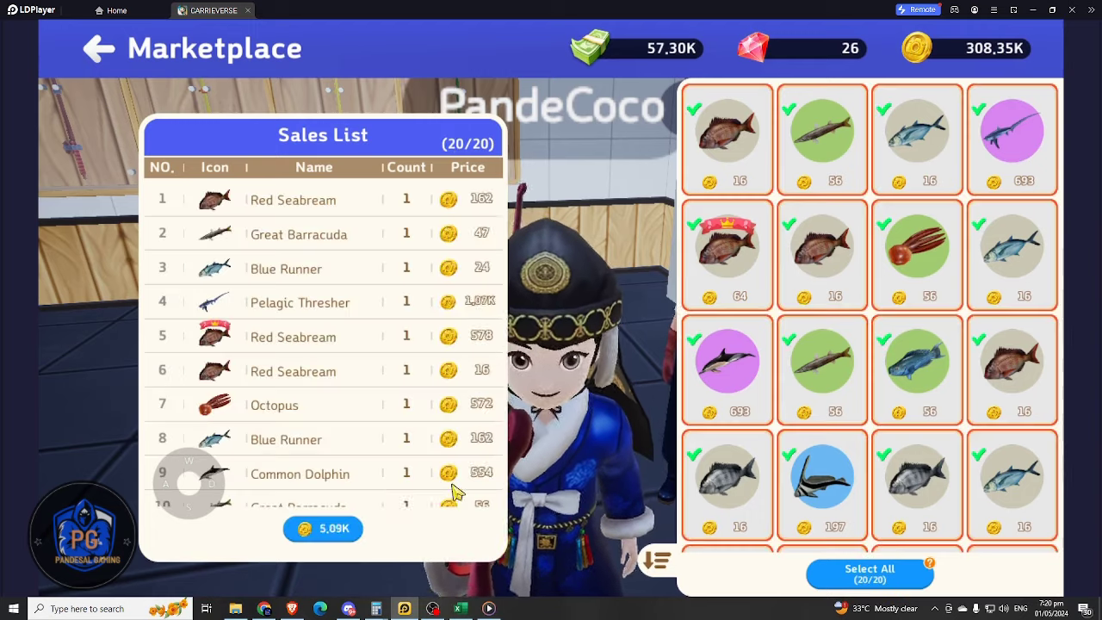
pyautogui.click(345, 529)
pyautogui.click(558, 438)
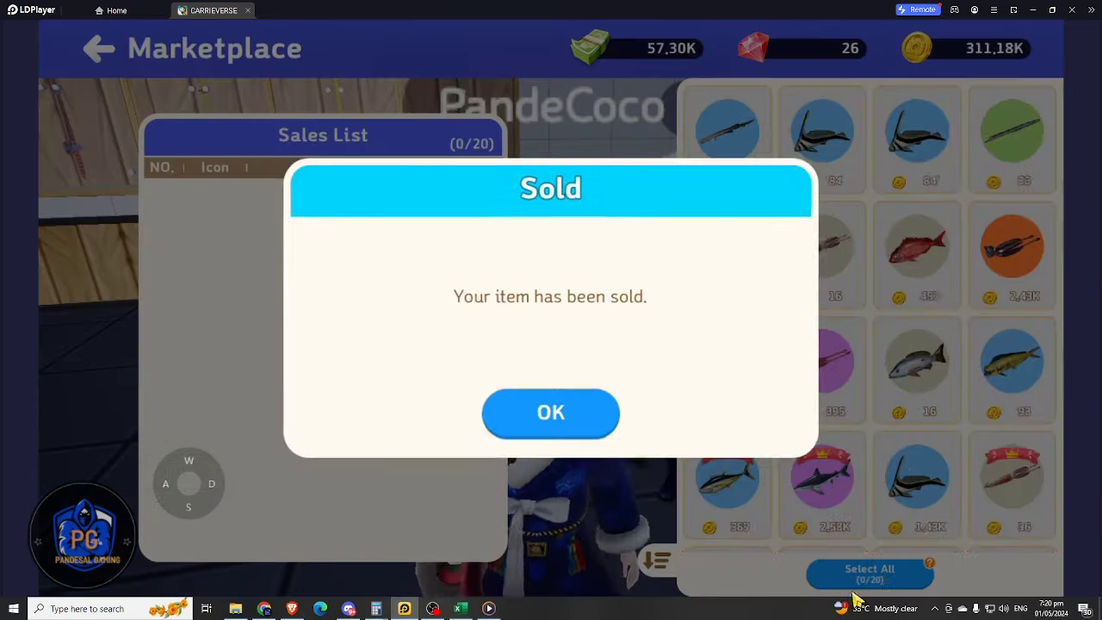
pyautogui.click(578, 420)
# - Sell two more full batches of 20 caught fish each and leave the Marketplace
pyautogui.click(909, 583)
pyautogui.click(329, 527)
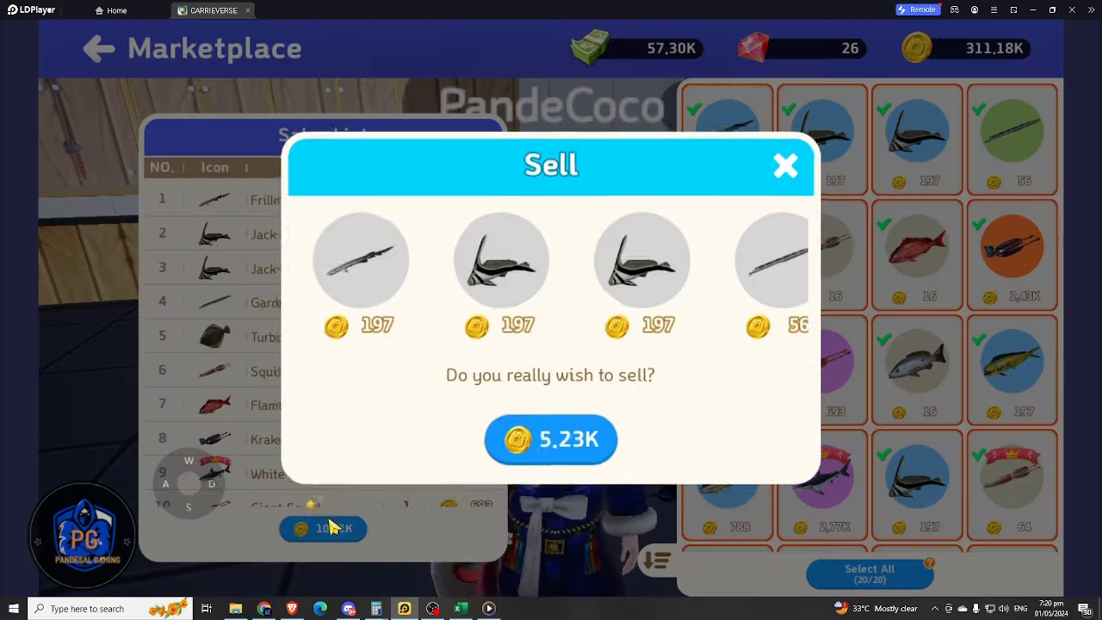
pyautogui.click(575, 463)
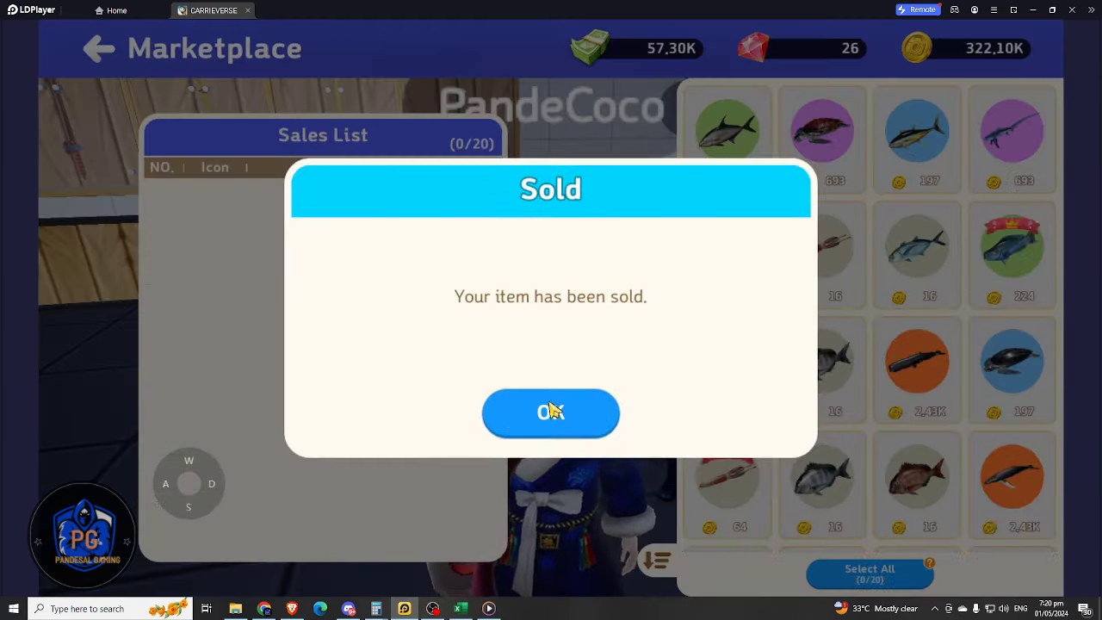
pyautogui.click(553, 411)
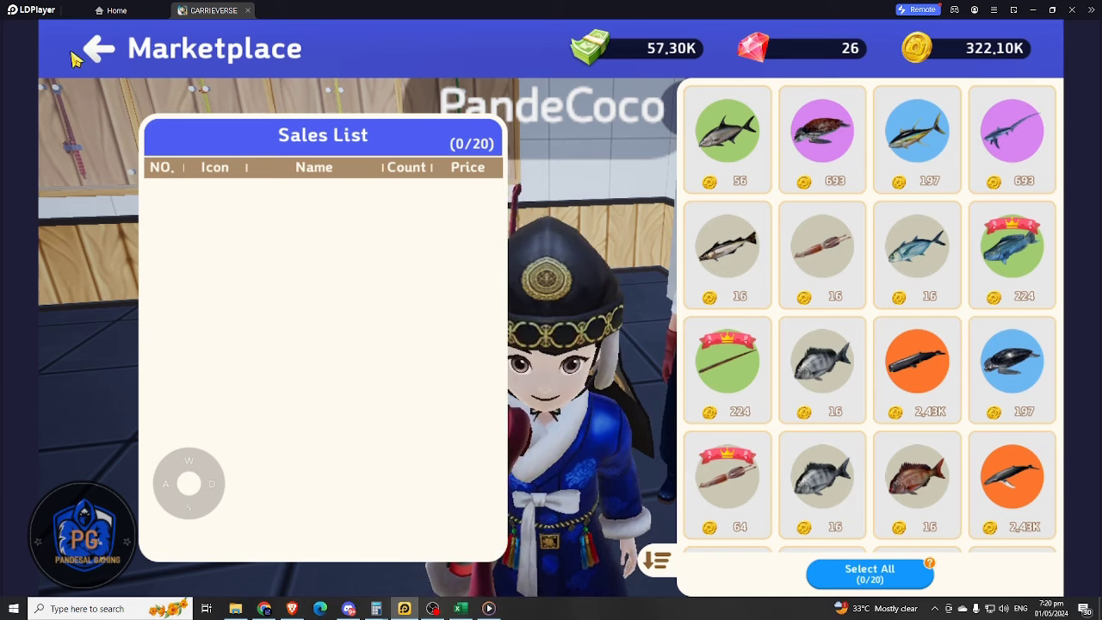
pyautogui.click(902, 588)
pyautogui.click(334, 528)
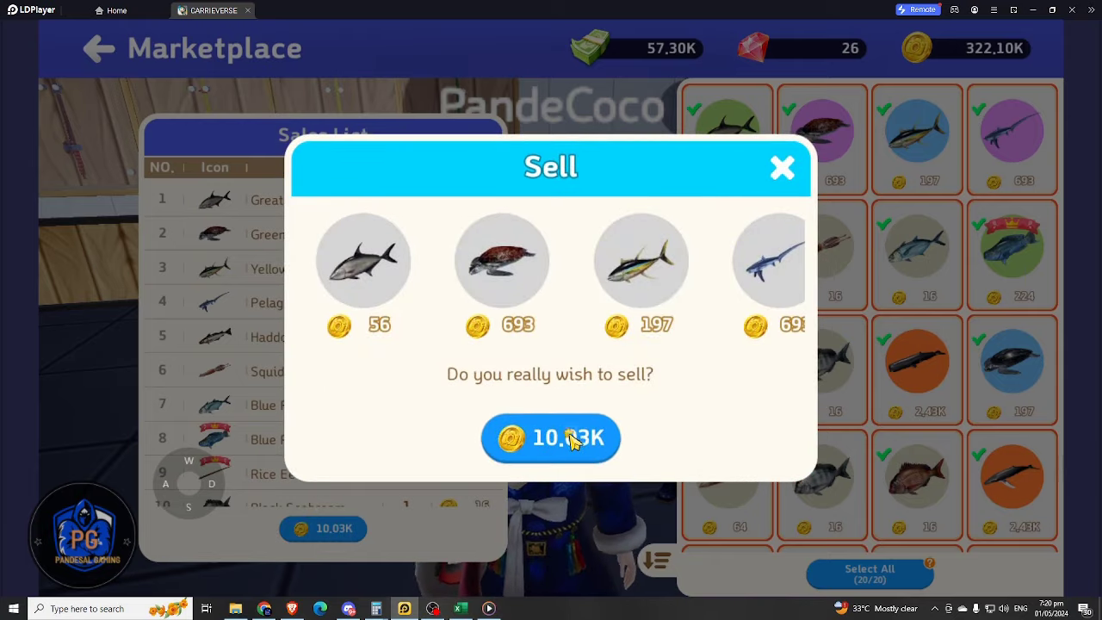
pyautogui.click(573, 440)
pyautogui.click(546, 423)
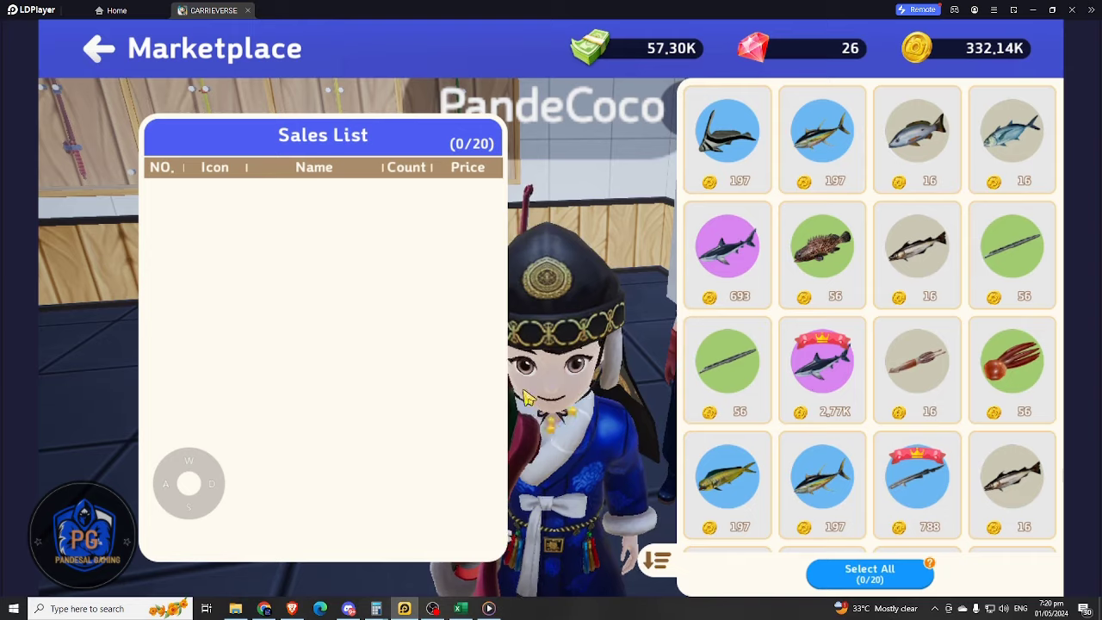
pyautogui.click(100, 50)
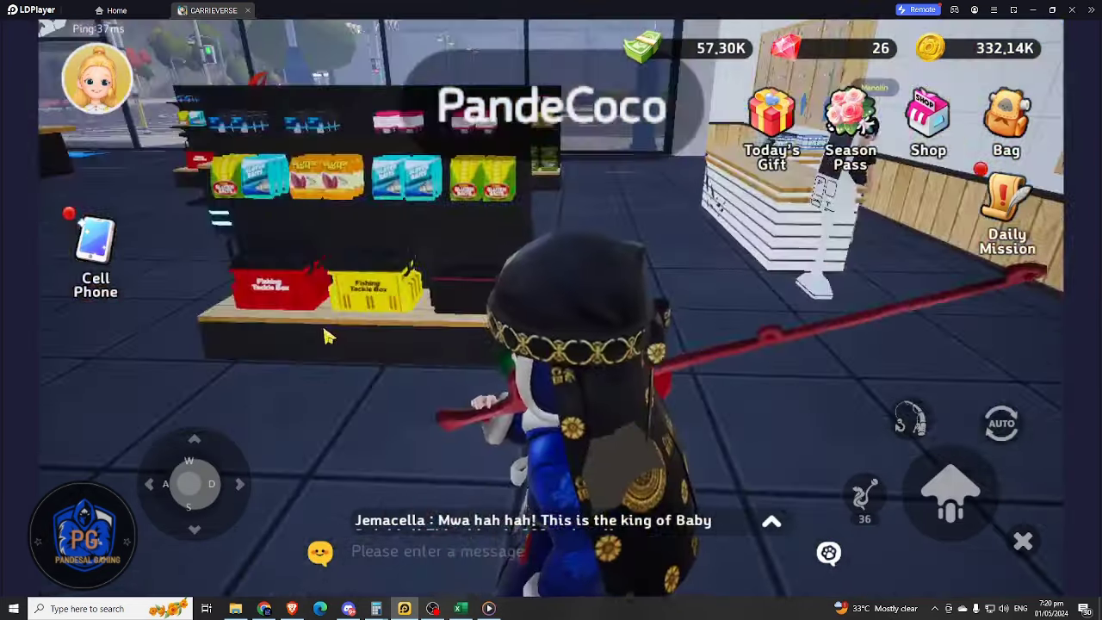
# - Walk the character past the bait shelves towards the clerk's counter in the tackle shop
pyautogui.press('w')
pyautogui.press('s')
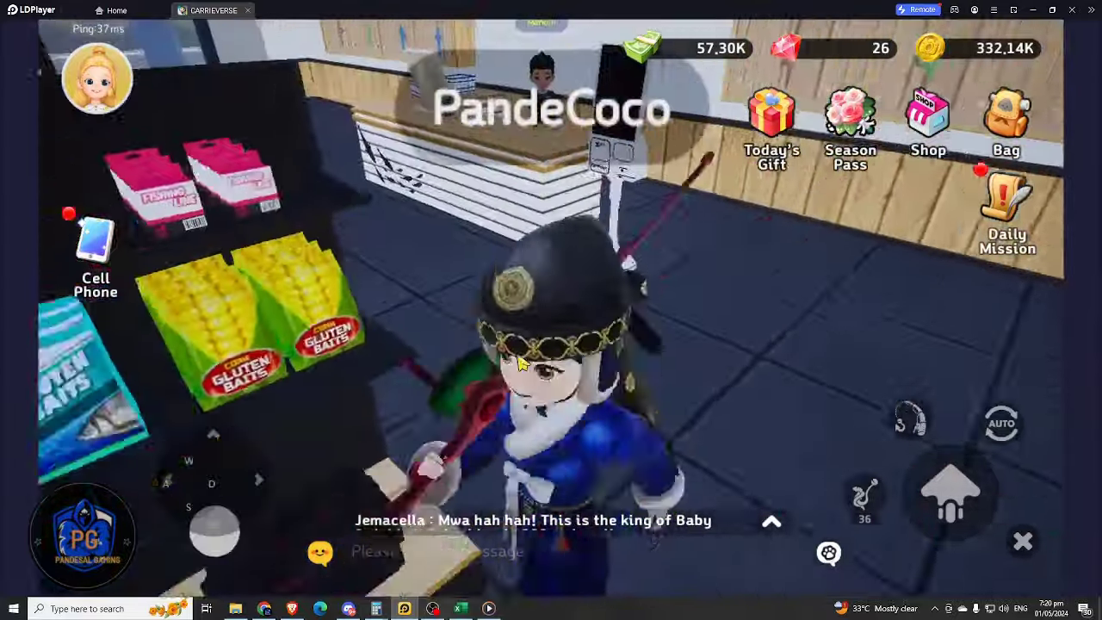